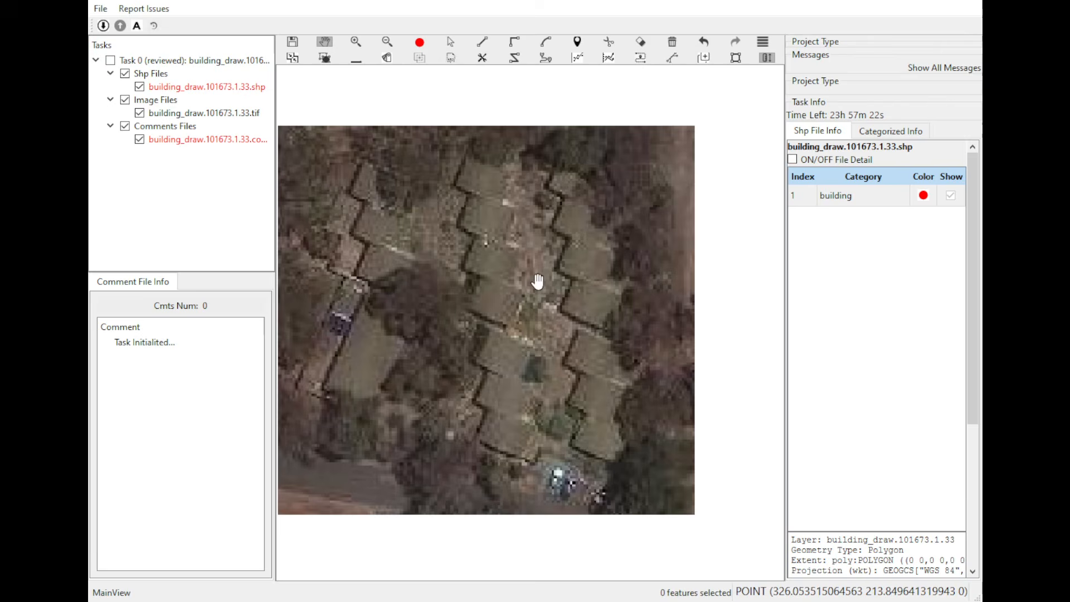
pyautogui.press('p')
pyautogui.press('Escape')
pyautogui.press('p')
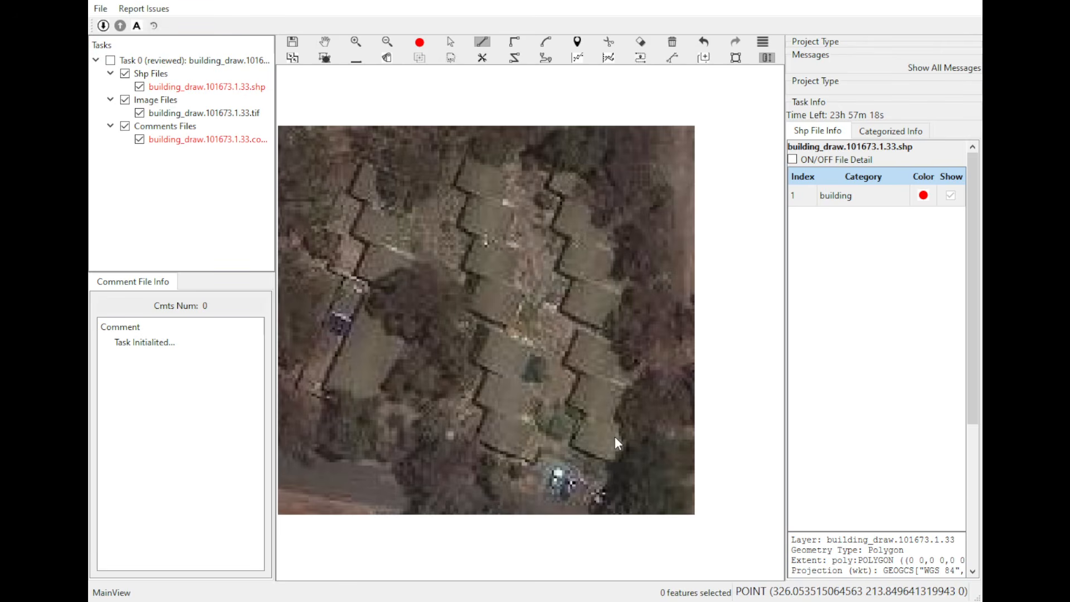
pyautogui.click(607, 437)
pyautogui.press('Escape')
pyautogui.press('p')
pyautogui.click(598, 306)
pyautogui.press('Escape')
pyautogui.press('p')
pyautogui.press('Escape')
pyautogui.press('p')
pyautogui.press('Escape')
pyautogui.press('p')
pyautogui.press('Escape')
pyautogui.press('p')
pyautogui.press('Escape')
pyautogui.press('p')
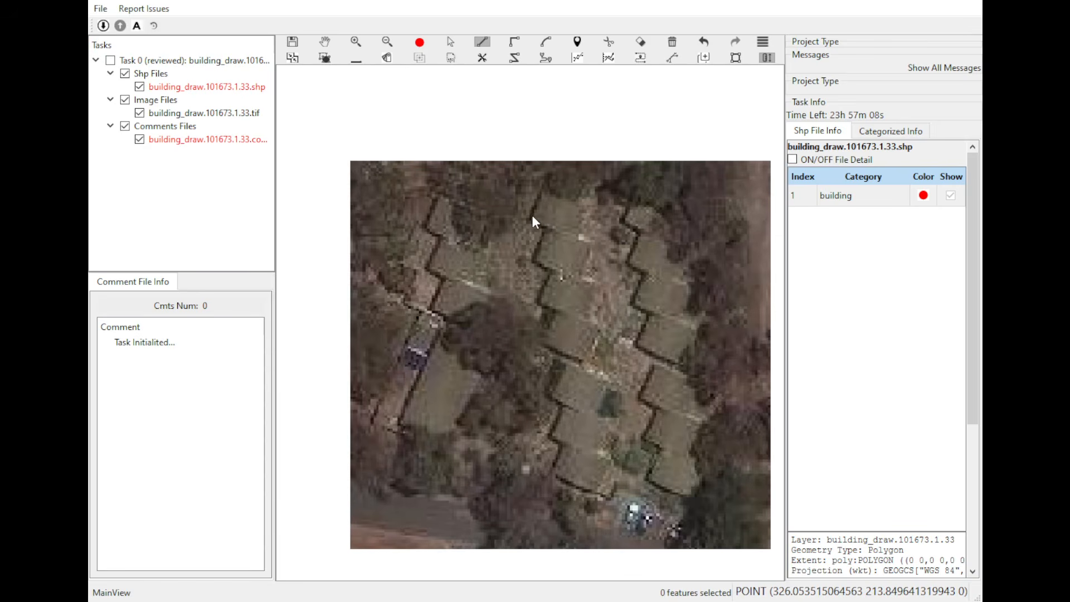
pyautogui.click(530, 216)
pyautogui.press('Escape')
pyautogui.press('p')
pyautogui.press('Escape')
pyautogui.press('p')
pyautogui.press('Escape')
pyautogui.press('p')
pyautogui.press('Escape')
# Step: Trace the stepped three-unit building at the aerial image's lower right as a closed right-angled building polygon
pyautogui.press('h')
pyautogui.moveTo(572, 295); pyautogui.dragTo(403, 251)
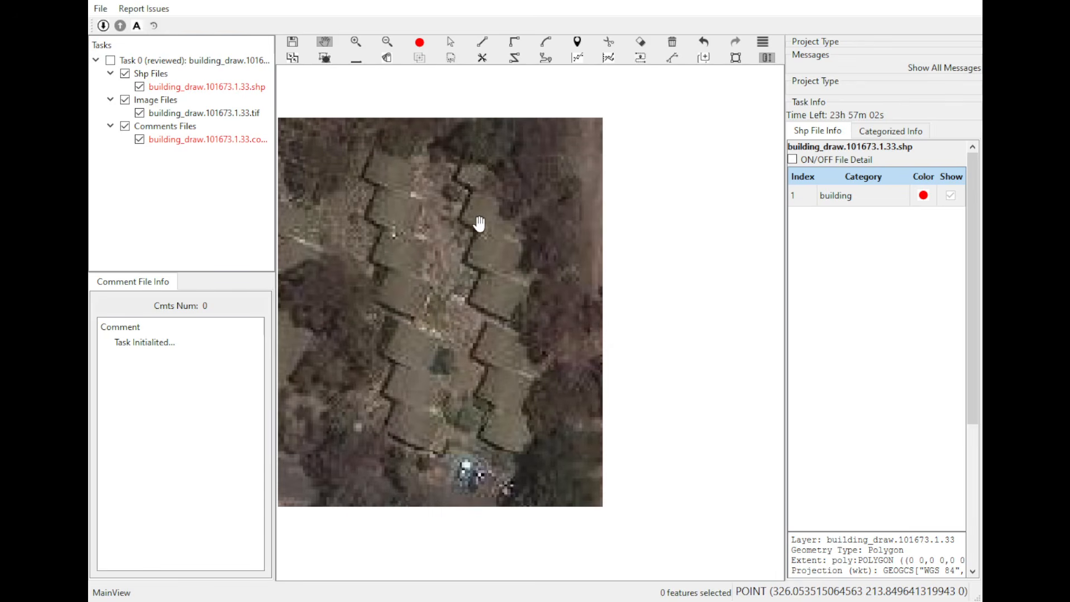
pyautogui.moveTo(523, 358); pyautogui.dragTo(457, 303)
pyautogui.press('p')
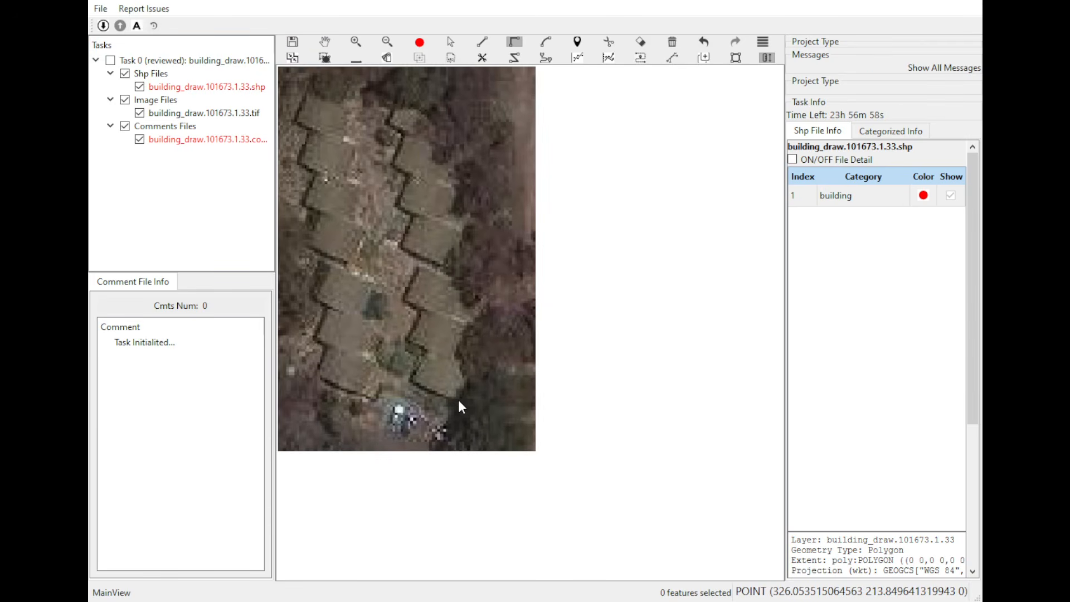
pyautogui.click(414, 379)
pyautogui.click(419, 267)
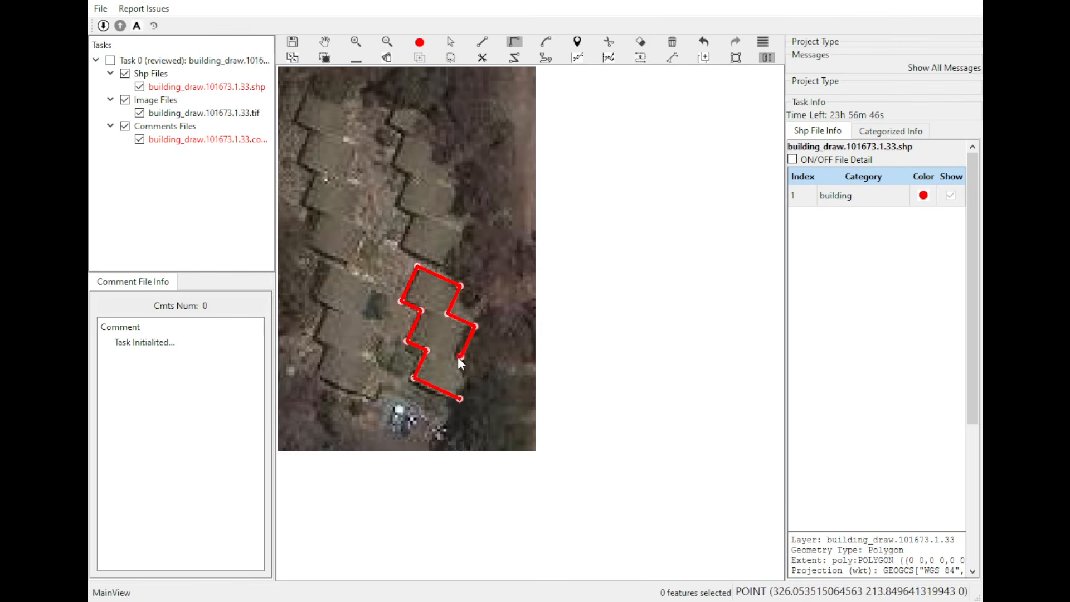
pyautogui.click(463, 398)
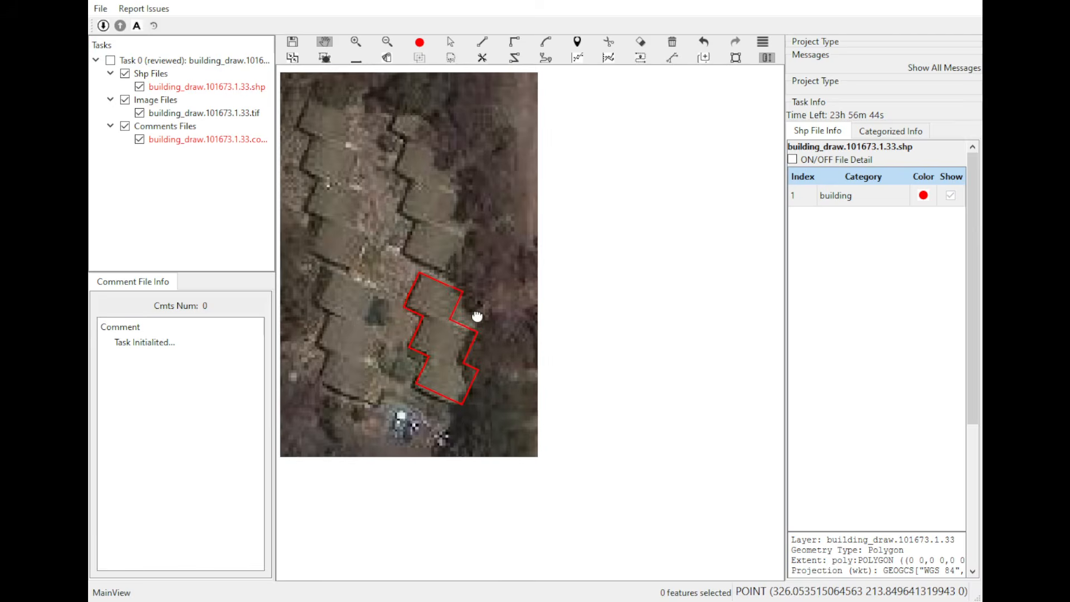
# Step: Trace the stepped four-unit building at the aerial image's upper right as a closed right-angled building polygon along its roof edges
pyautogui.moveTo(478, 313); pyautogui.dragTo(499, 390)
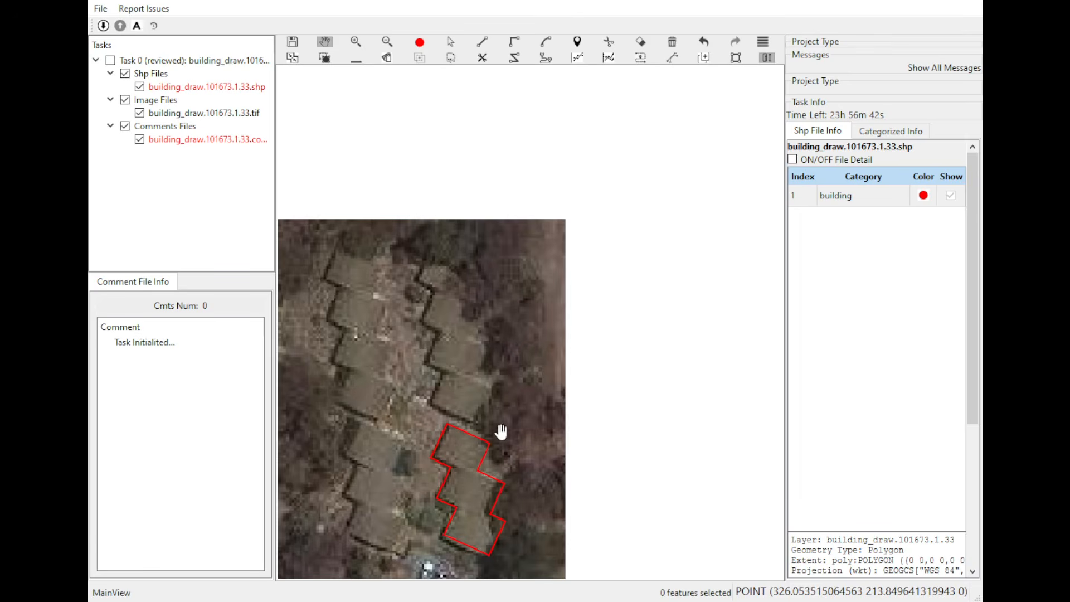
pyautogui.press('r')
pyautogui.click(433, 401)
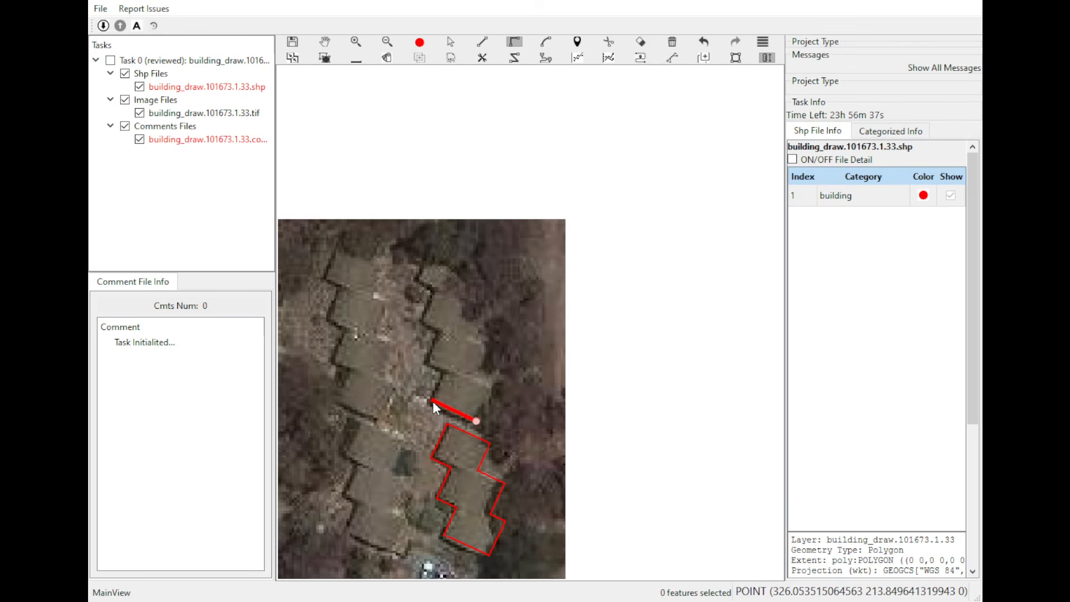
pyautogui.click(447, 370)
pyautogui.click(428, 361)
pyautogui.click(442, 333)
pyautogui.click(422, 322)
pyautogui.click(438, 290)
pyautogui.click(419, 276)
pyautogui.click(430, 256)
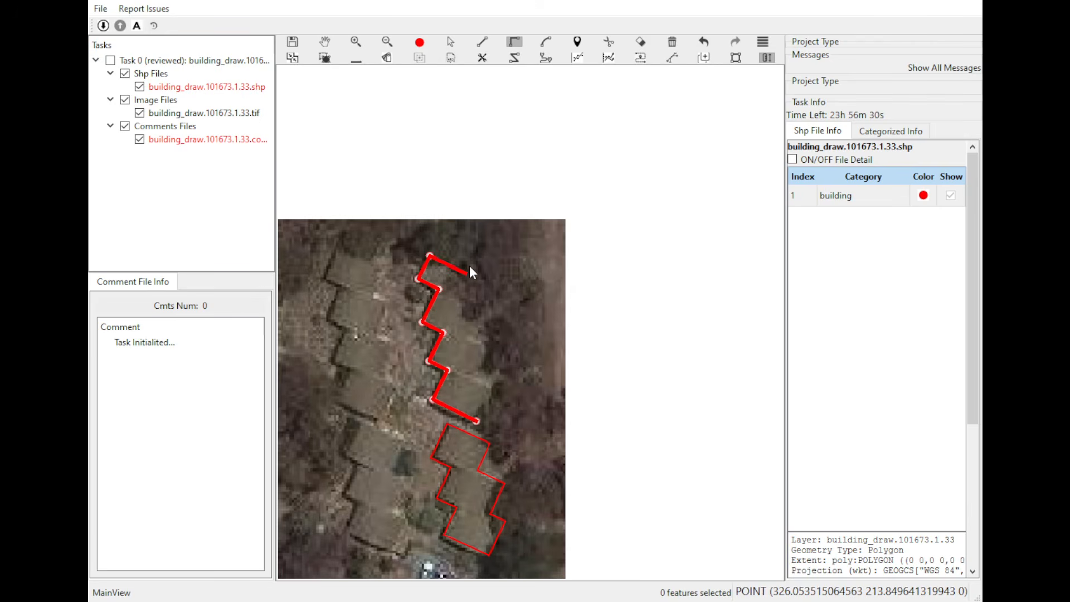
pyautogui.click(461, 272)
pyautogui.click(457, 337)
pyautogui.click(478, 380)
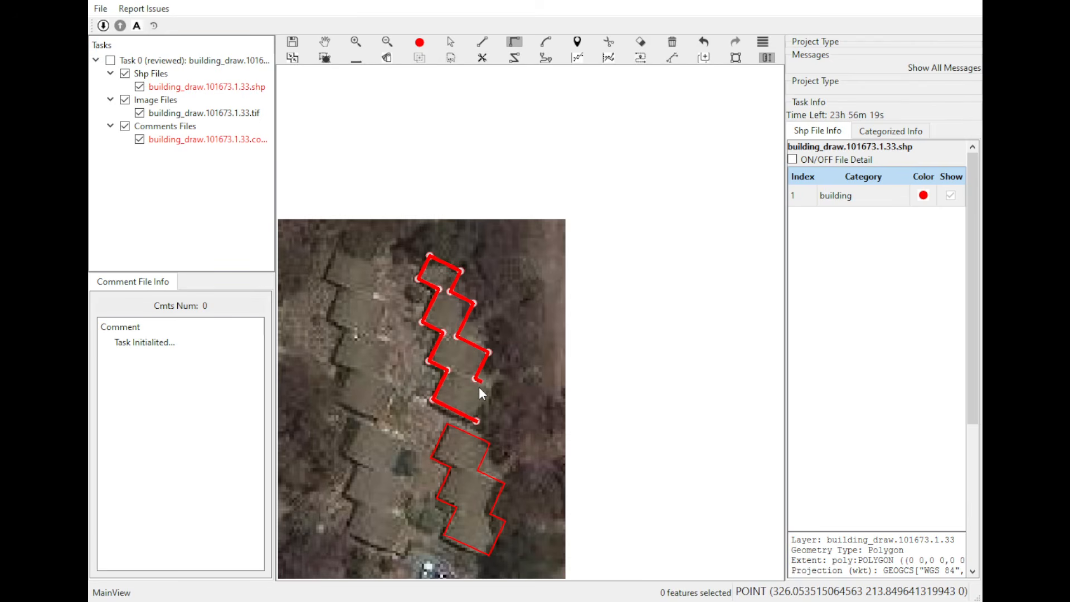
pyautogui.click(478, 421)
# Step: Trace the stepped four-unit building at the upper middle of the aerial image as a closed right-angled building polygon
pyautogui.scroll(2, 501, 390)
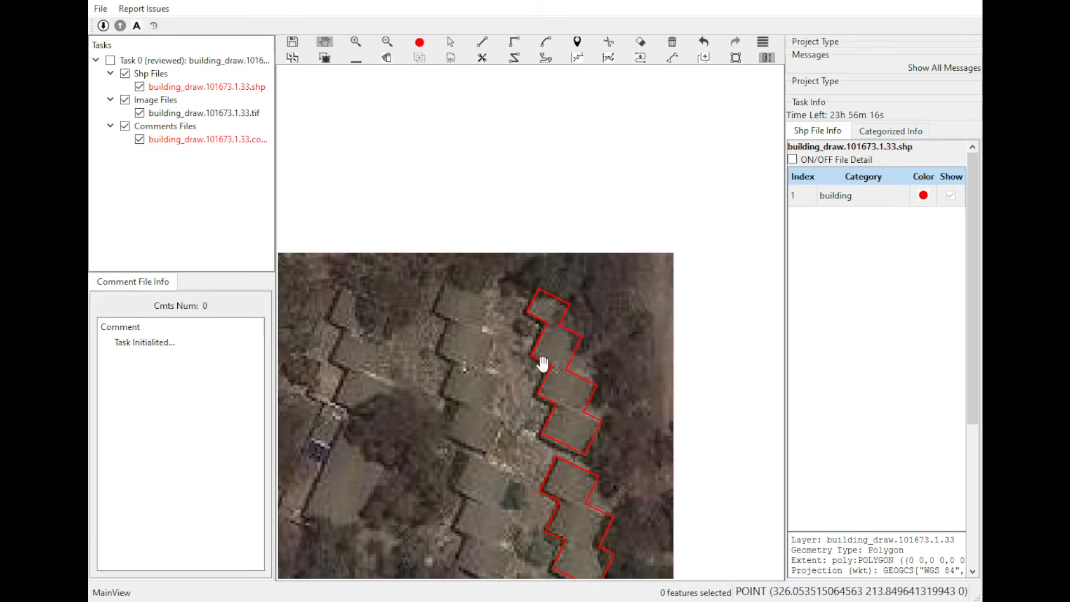
pyautogui.scroll(2, 543, 373)
pyautogui.press('p')
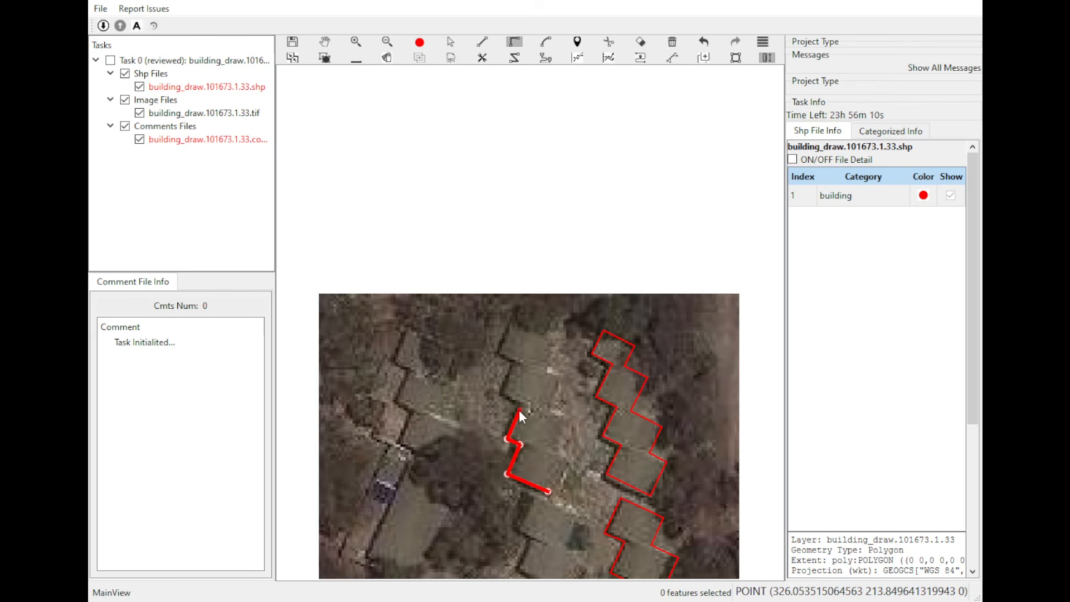
pyautogui.click(513, 363)
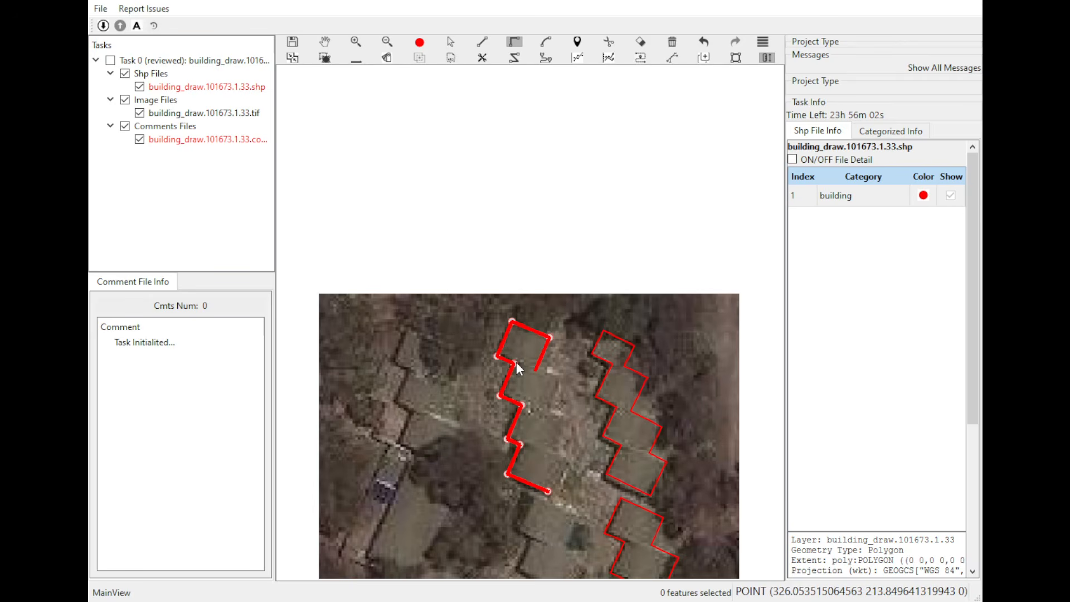
pyautogui.click(535, 370)
pyautogui.click(557, 378)
pyautogui.click(543, 412)
pyautogui.click(569, 423)
pyautogui.rightClick(551, 488)
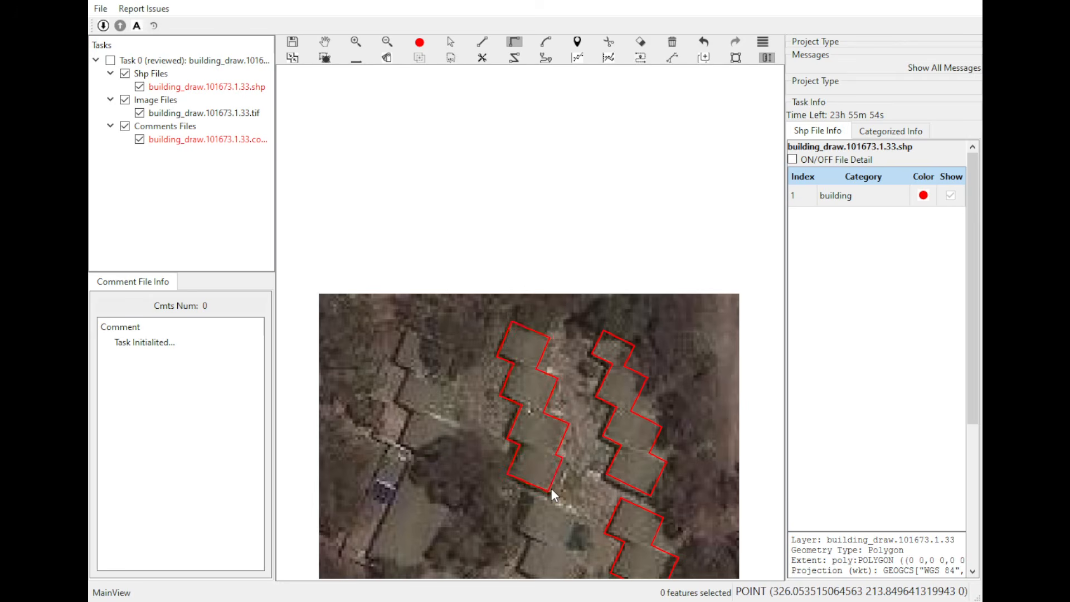
# Step: Trace the stepped three-unit building at the aerial image's upper left as a closed right-angled building polygon
pyautogui.press('space')
pyautogui.moveTo(555, 436); pyautogui.dragTo(634, 454)
pyautogui.moveTo(576, 413); pyautogui.dragTo(566, 376)
pyautogui.press('space')
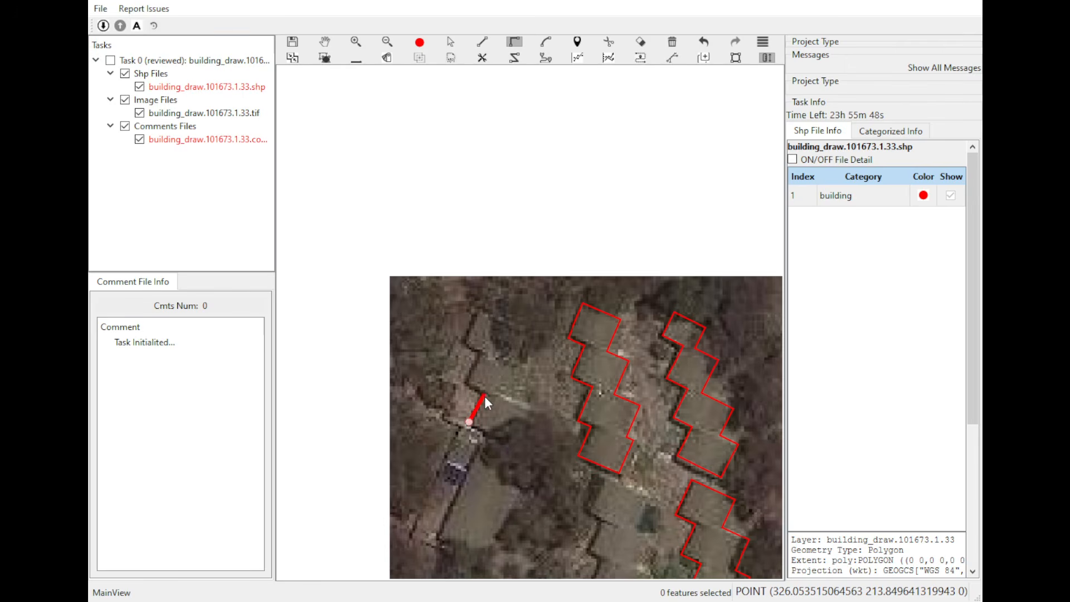
pyautogui.press('Escape')
pyautogui.press('d')
pyautogui.click(474, 350)
pyautogui.click(463, 343)
pyautogui.click(481, 309)
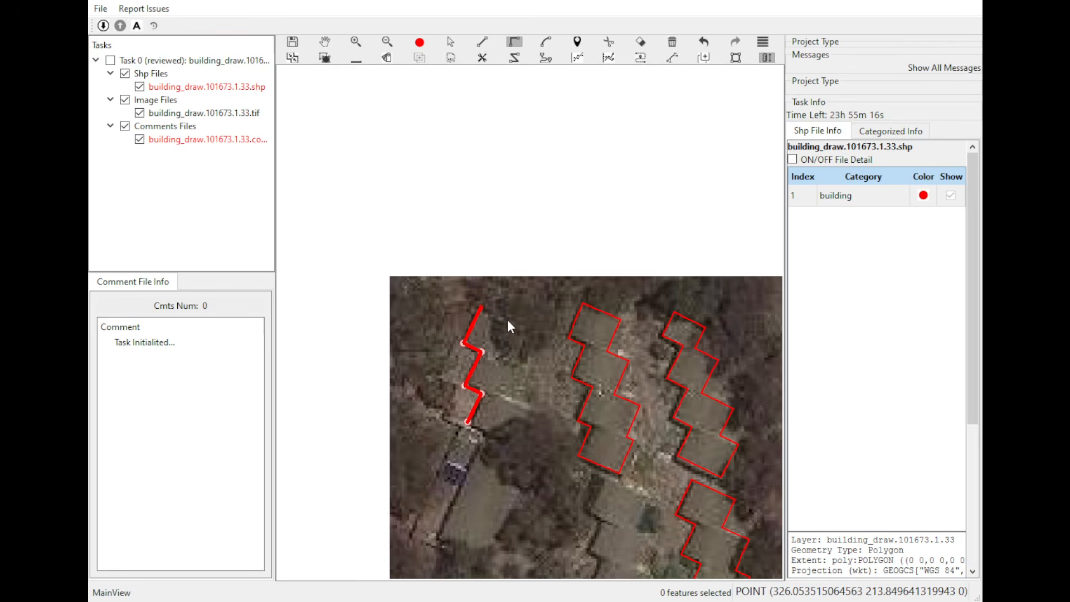
pyautogui.click(507, 320)
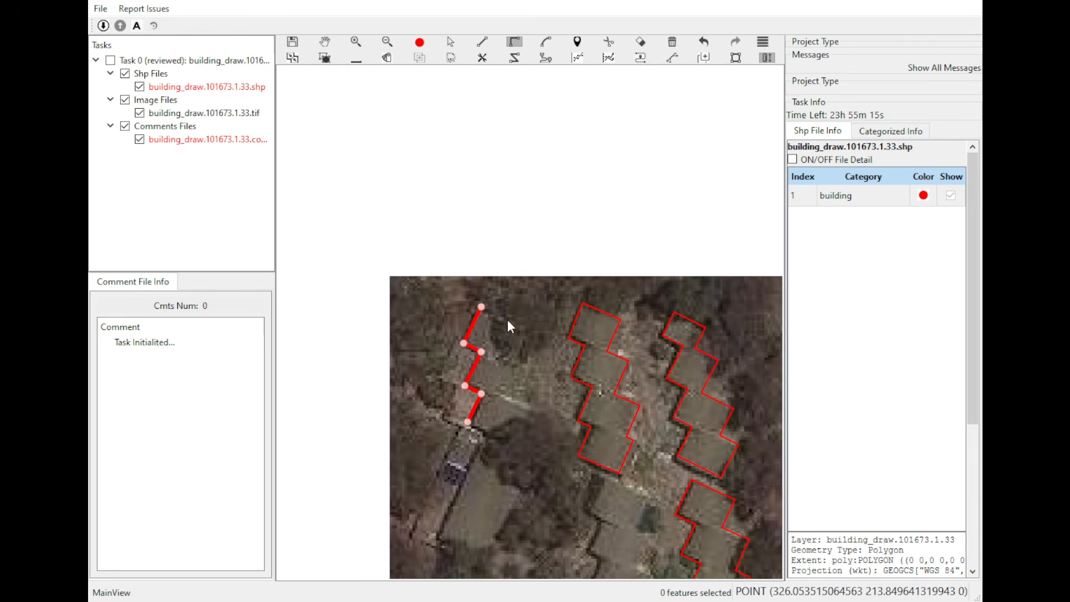
pyautogui.click(487, 354)
pyautogui.click(530, 414)
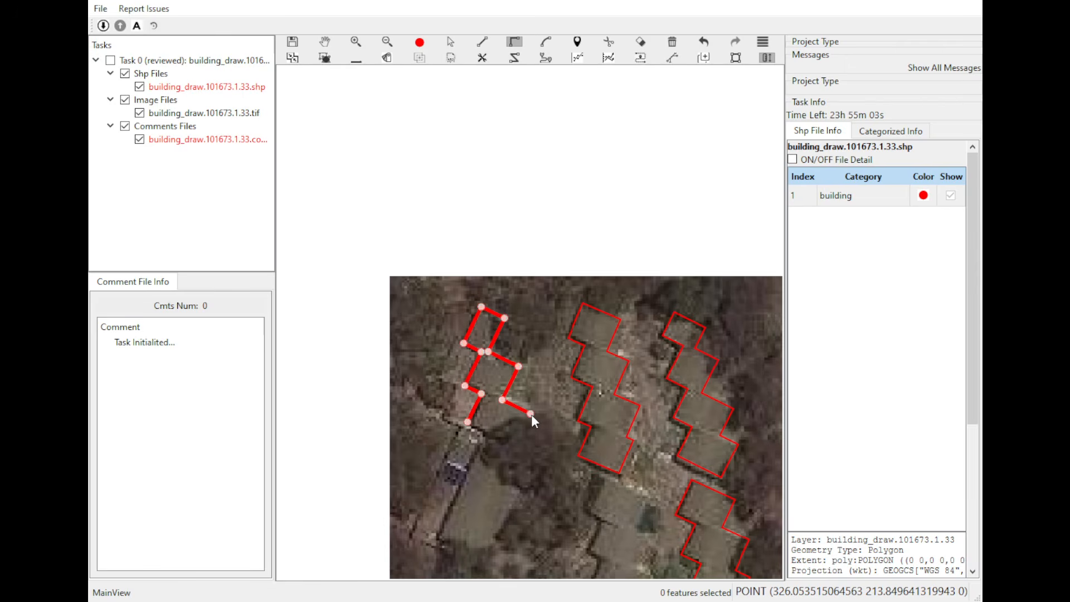
pyautogui.click(470, 424)
# Step: Draw a rotated rectangle around the single large building at the aerial image's lower left
pyautogui.moveTo(470, 423); pyautogui.dragTo(511, 364)
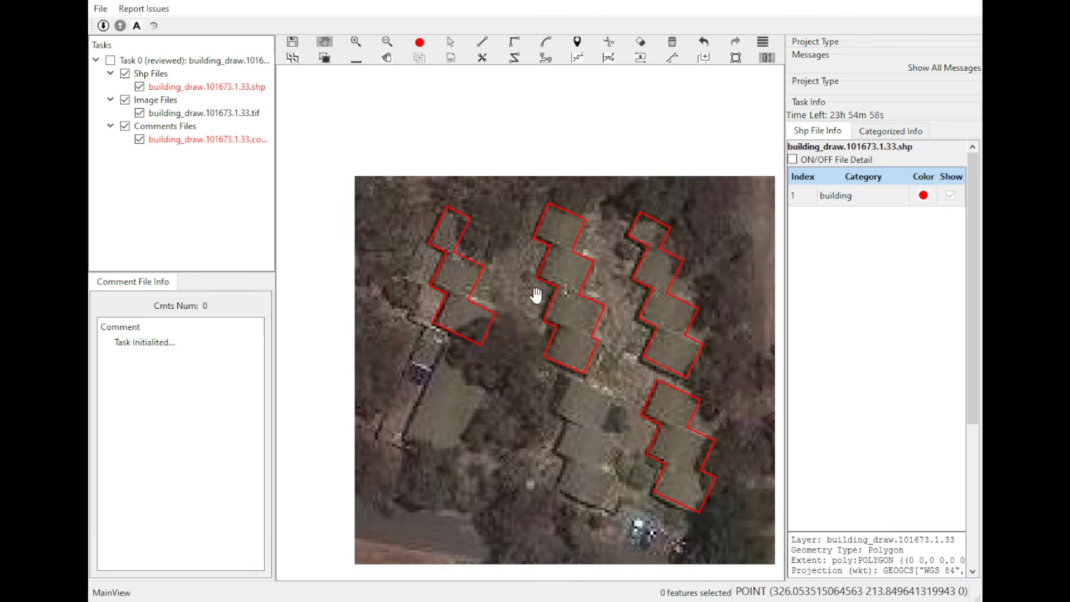
pyautogui.moveTo(493, 313); pyautogui.dragTo(537, 249)
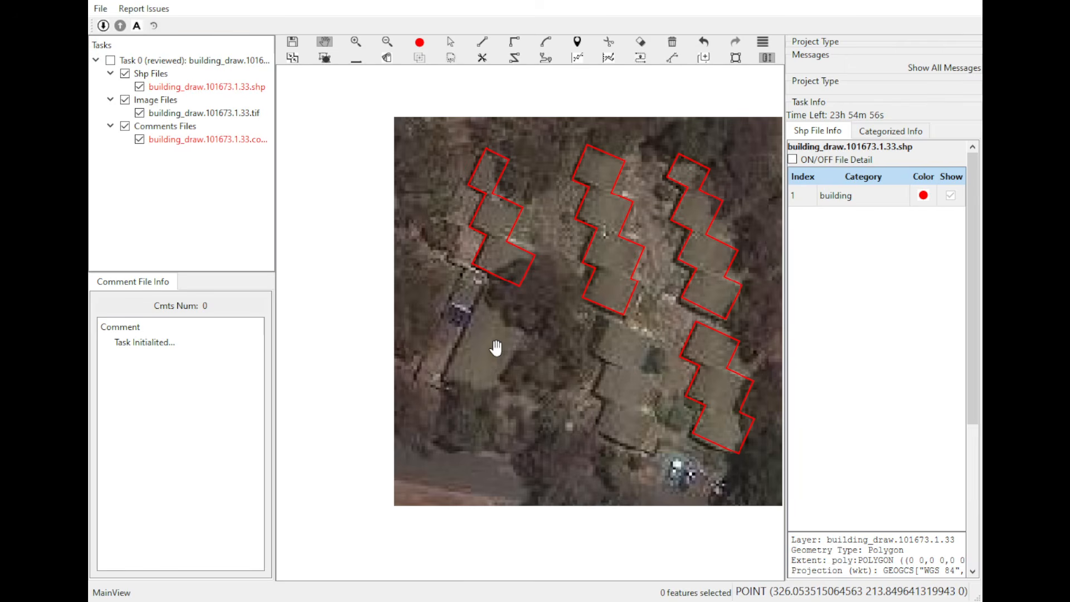
pyautogui.press('r')
pyautogui.press('r')
pyautogui.click(443, 376)
pyautogui.click(489, 283)
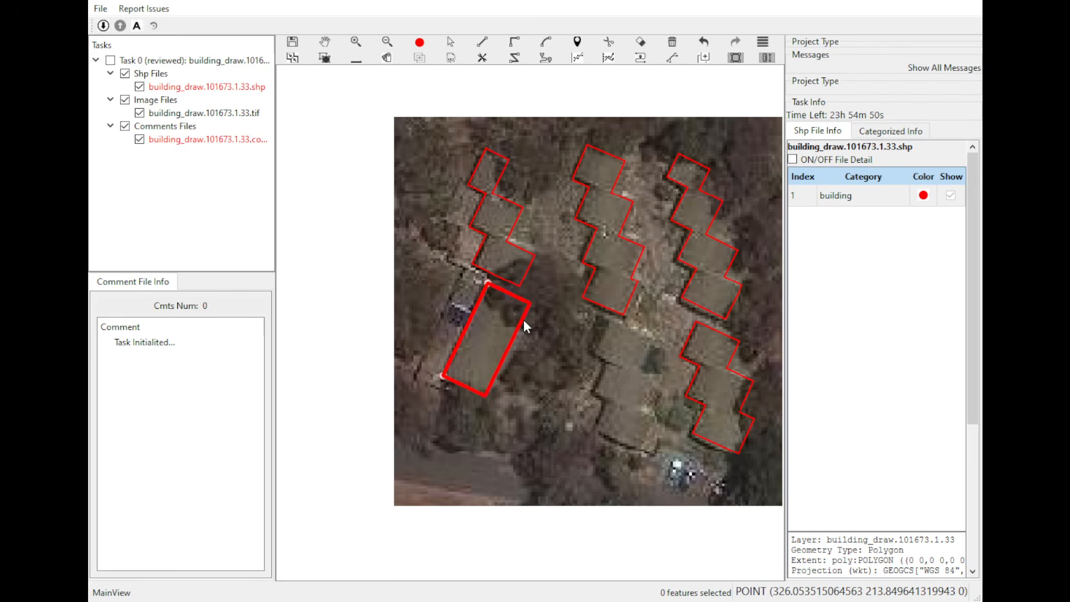
pyautogui.click(528, 325)
# Step: Trace the stepped three-unit building at the lower middle of the aerial image as a closed right-angled building polygon
pyautogui.moveTo(548, 286); pyautogui.dragTo(432, 261)
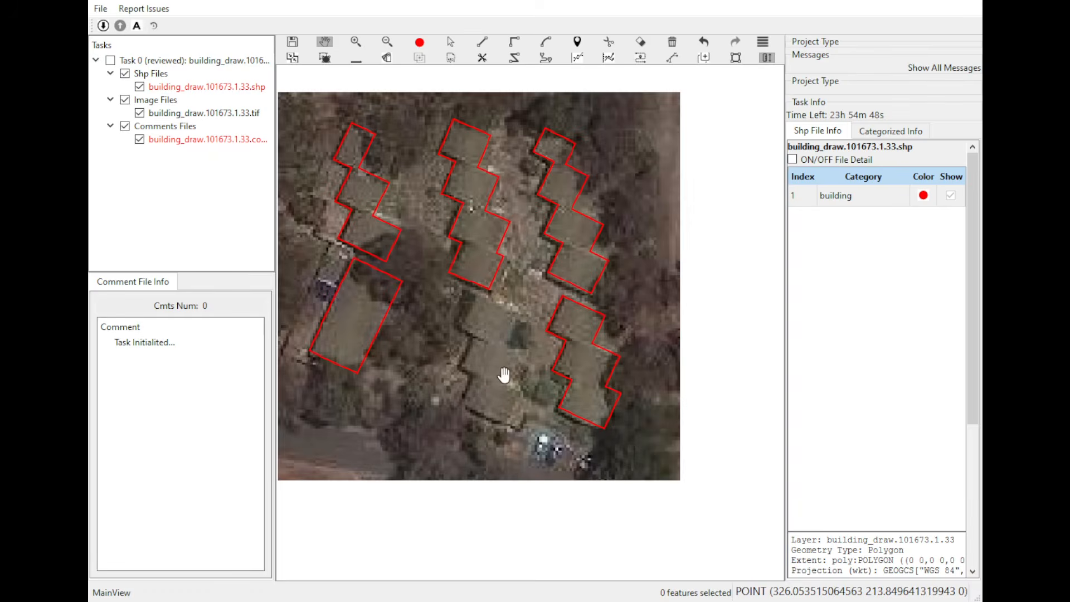
pyautogui.press('r')
pyautogui.click(473, 376)
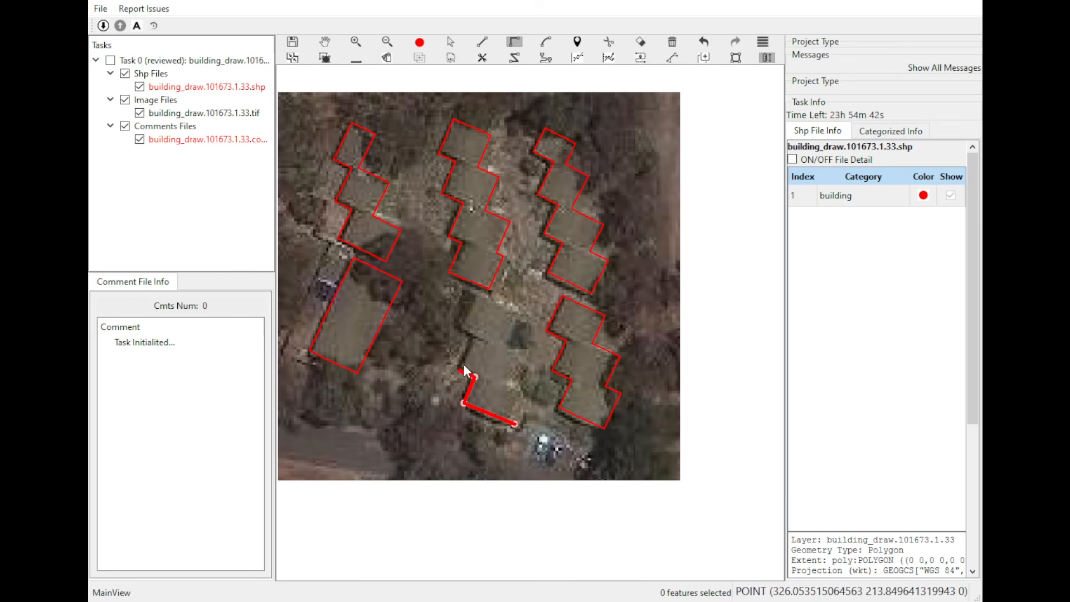
pyautogui.click(473, 338)
pyautogui.click(460, 324)
pyautogui.click(499, 351)
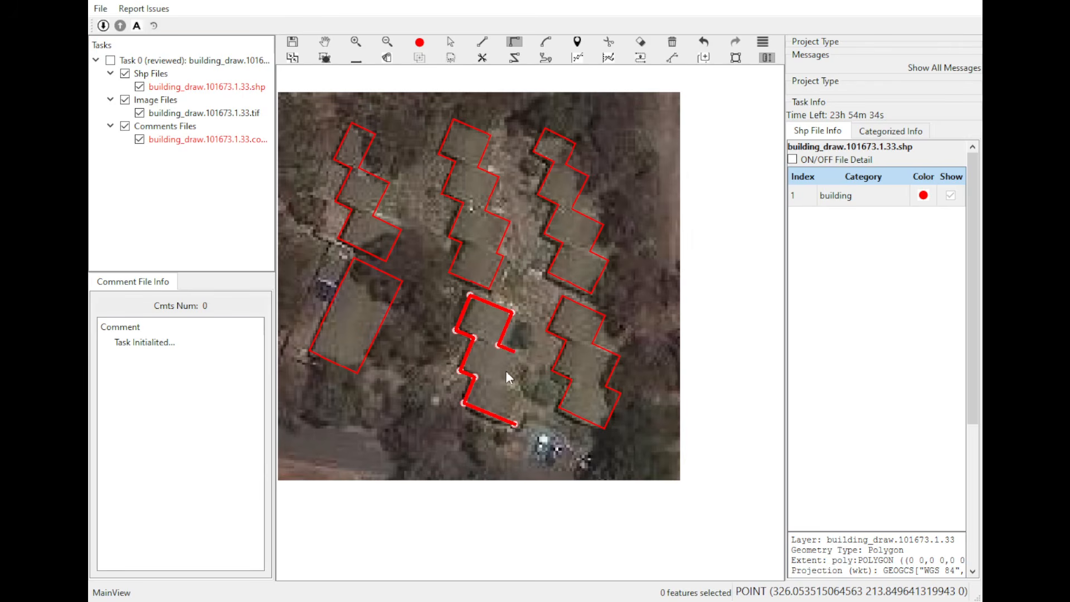
pyautogui.click(515, 350)
pyautogui.click(478, 376)
pyautogui.click(516, 423)
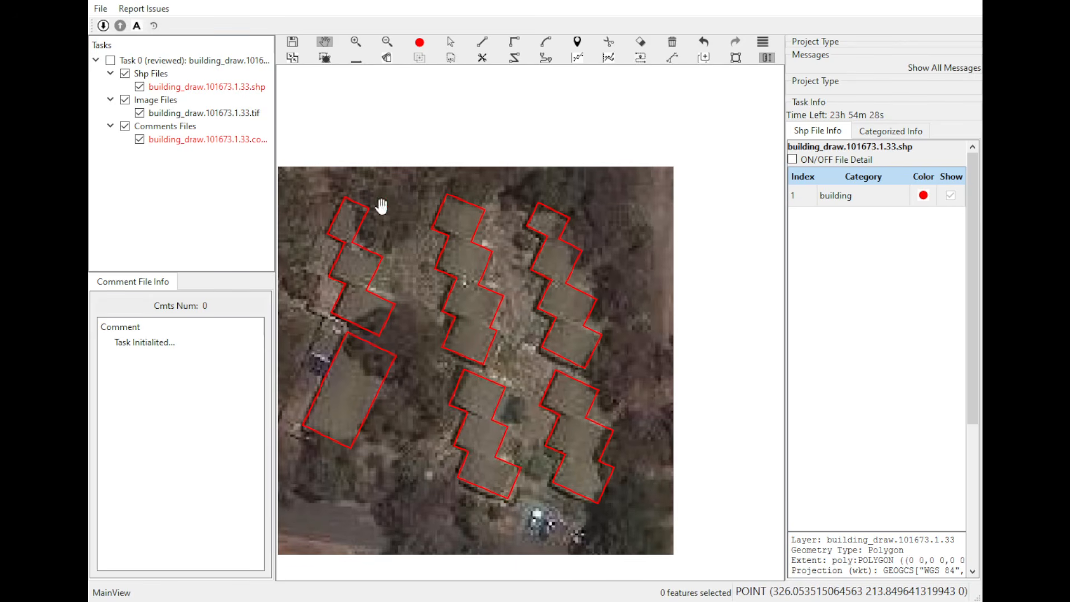
# Step: Cut the lowest unit off the lower-right building polygon between its two opposite inner corners
pyautogui.scroll(4, 528, 425)
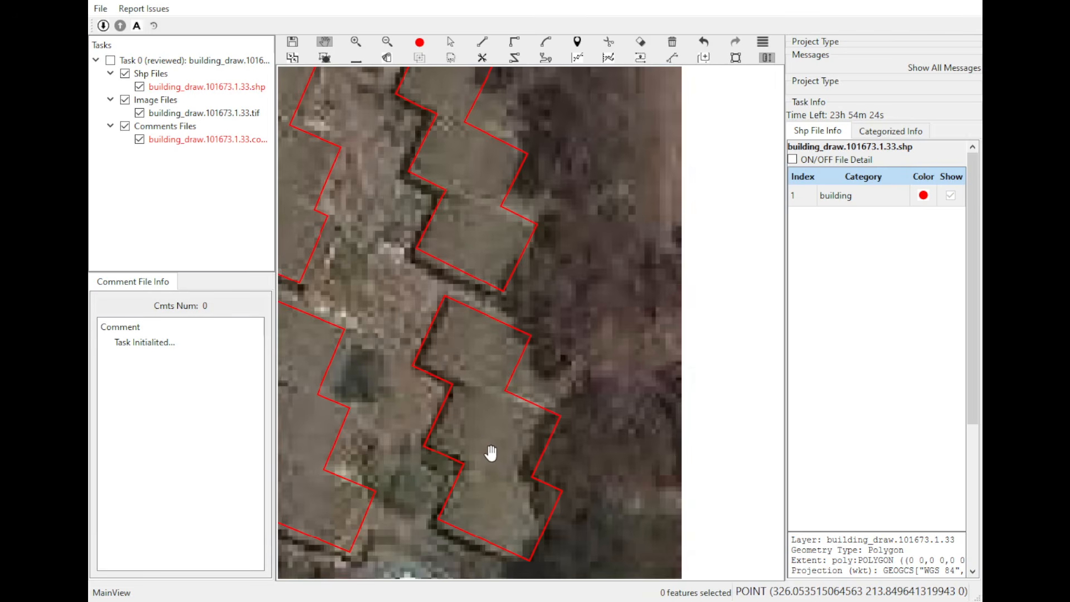
pyautogui.press('c')
pyautogui.click(463, 465)
pyautogui.click(532, 480)
# Step: Shift the middle unit's upper edge inward on the lower-right building and cut the two upper units apart at their inner corners
pyautogui.press('s')
pyautogui.click(529, 403)
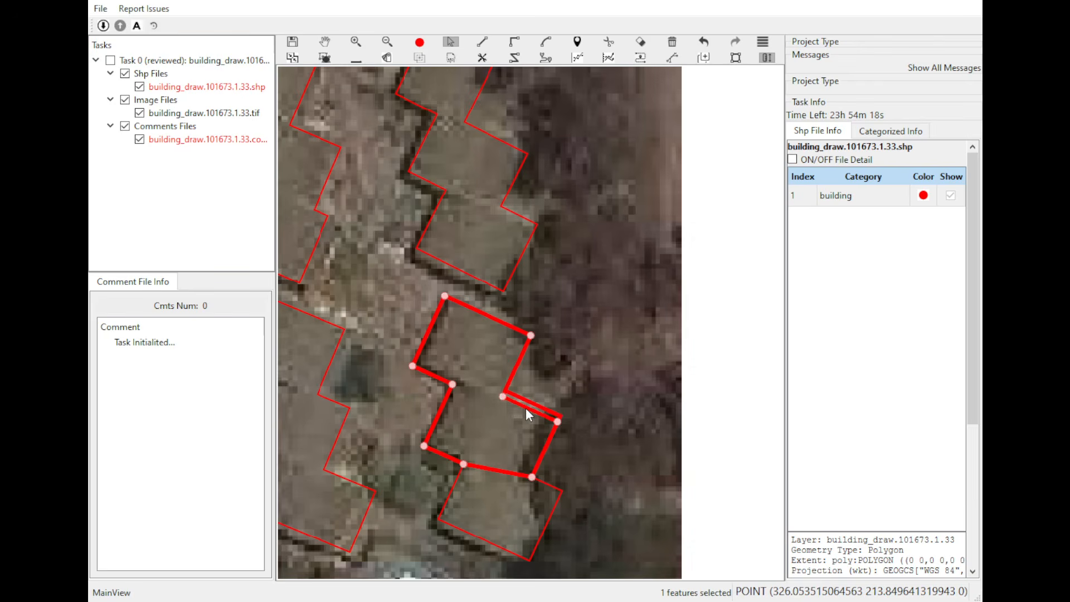
pyautogui.press('c')
pyautogui.click(453, 384)
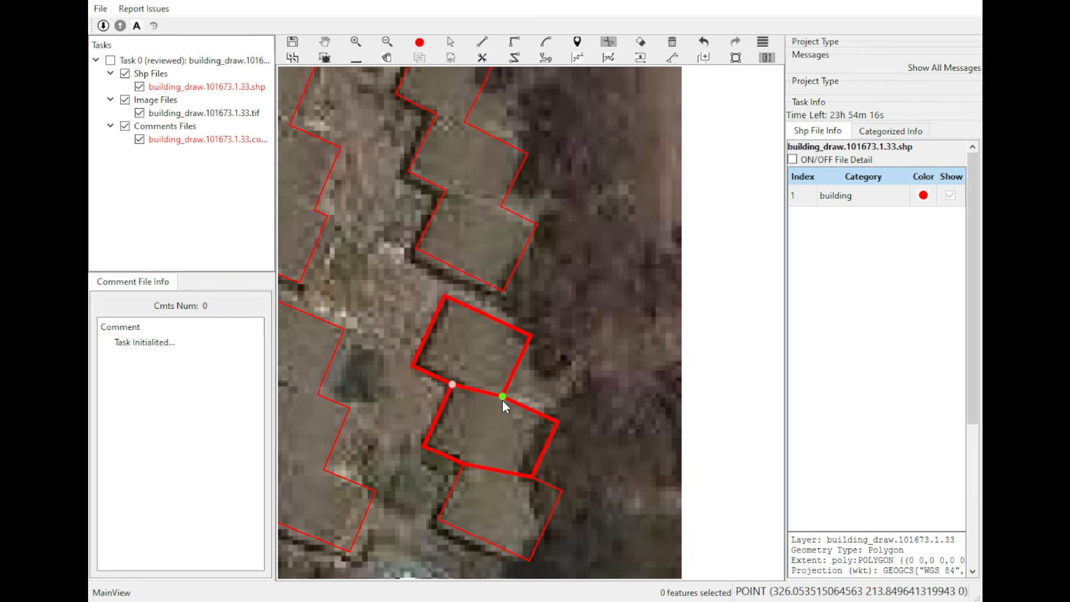
pyautogui.click(502, 396)
pyautogui.press('s')
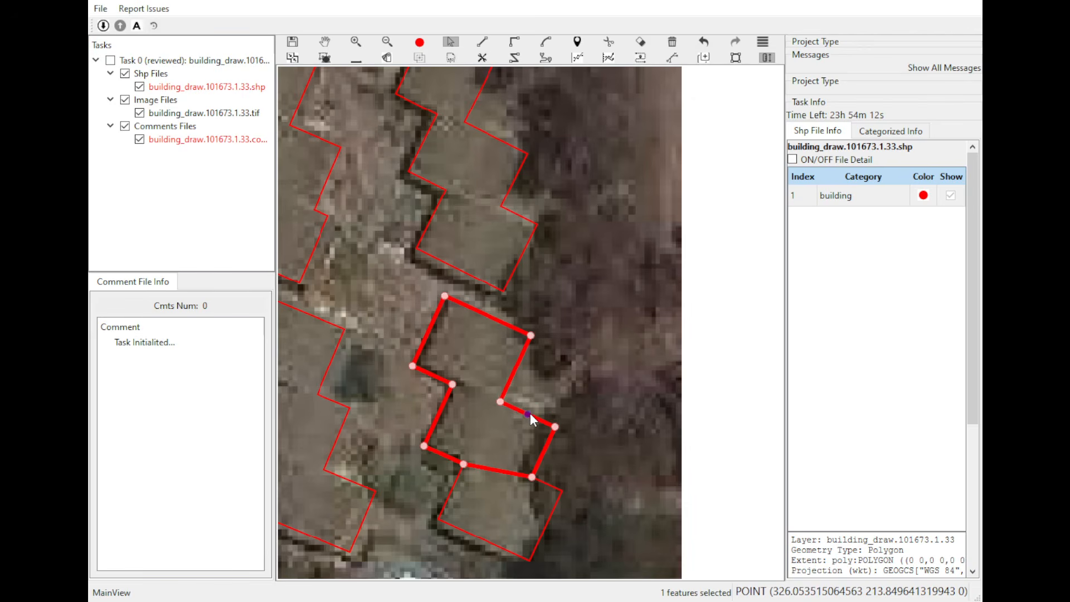
pyautogui.press('c')
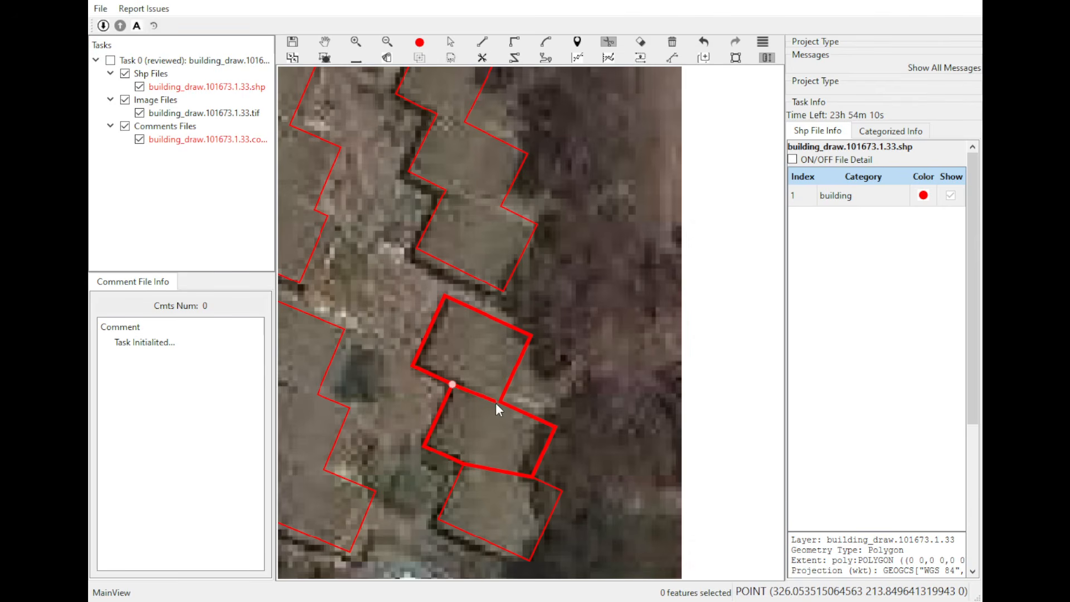
# Step: Cut the lowest unit off the upper-right four-unit building at its inner corners, shifting that unit's upper edge to align the cut
pyautogui.press('h')
pyautogui.moveTo(531, 349); pyautogui.dragTo(554, 520)
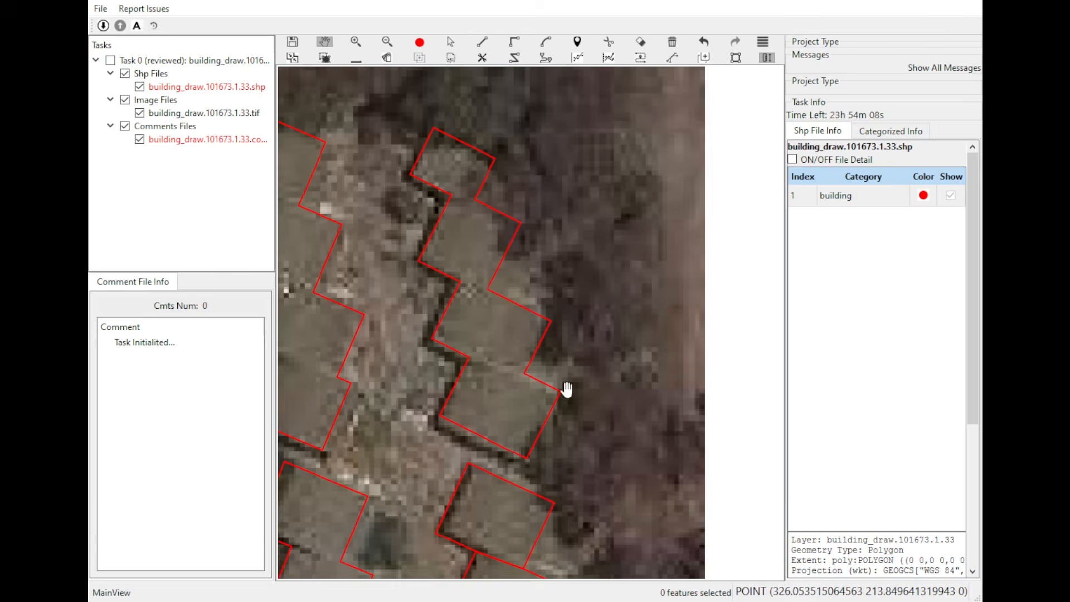
pyautogui.moveTo(569, 402); pyautogui.dragTo(575, 477)
pyautogui.press('c')
pyautogui.click(474, 433)
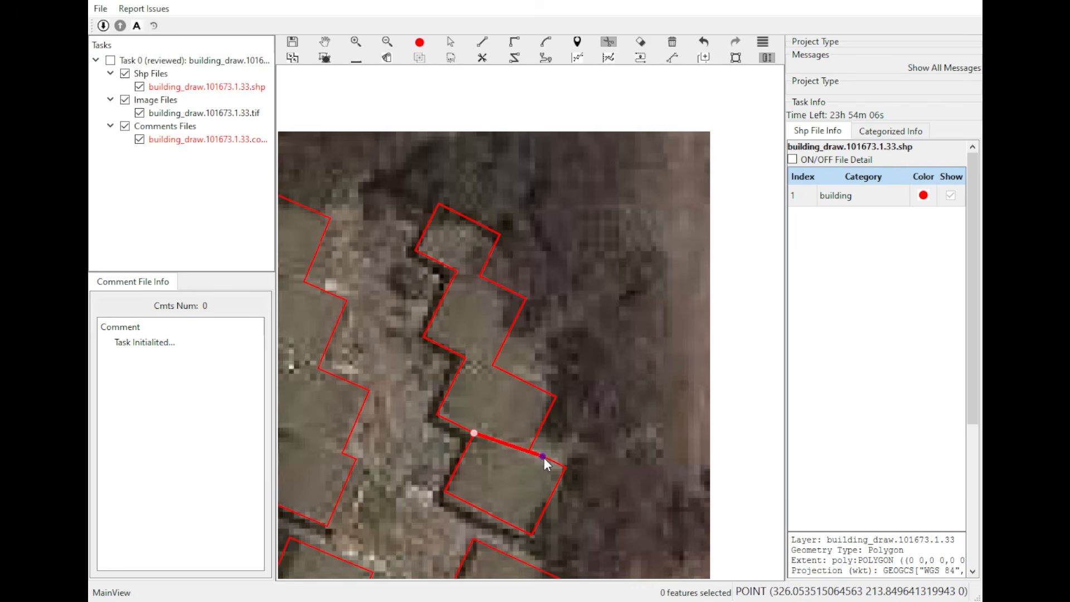
pyautogui.click(530, 452)
pyautogui.click(539, 477)
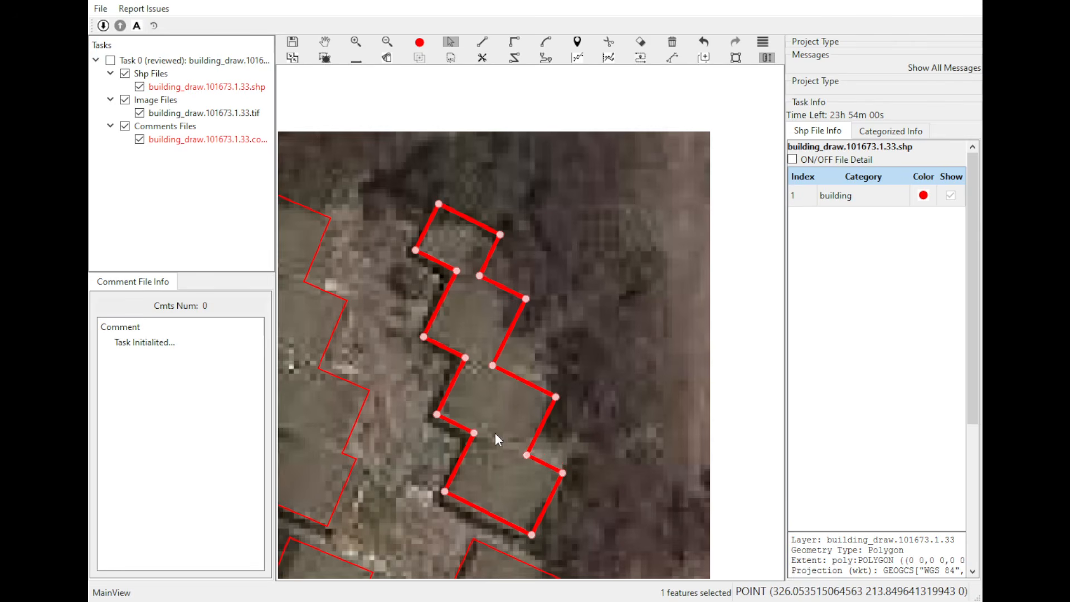
pyautogui.press('c')
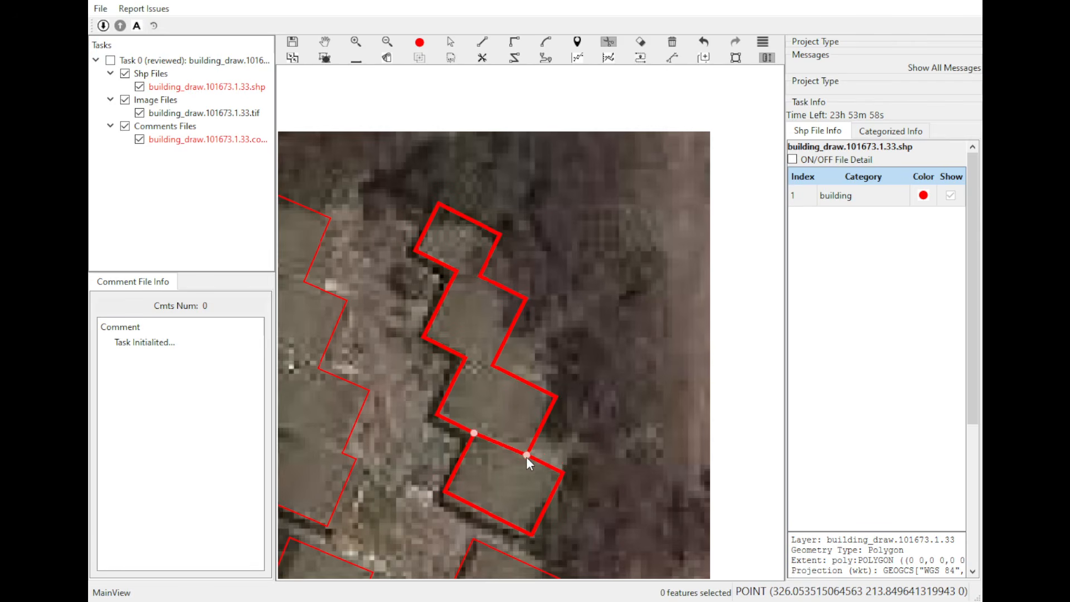
pyautogui.moveTo(527, 457); pyautogui.dragTo(553, 548)
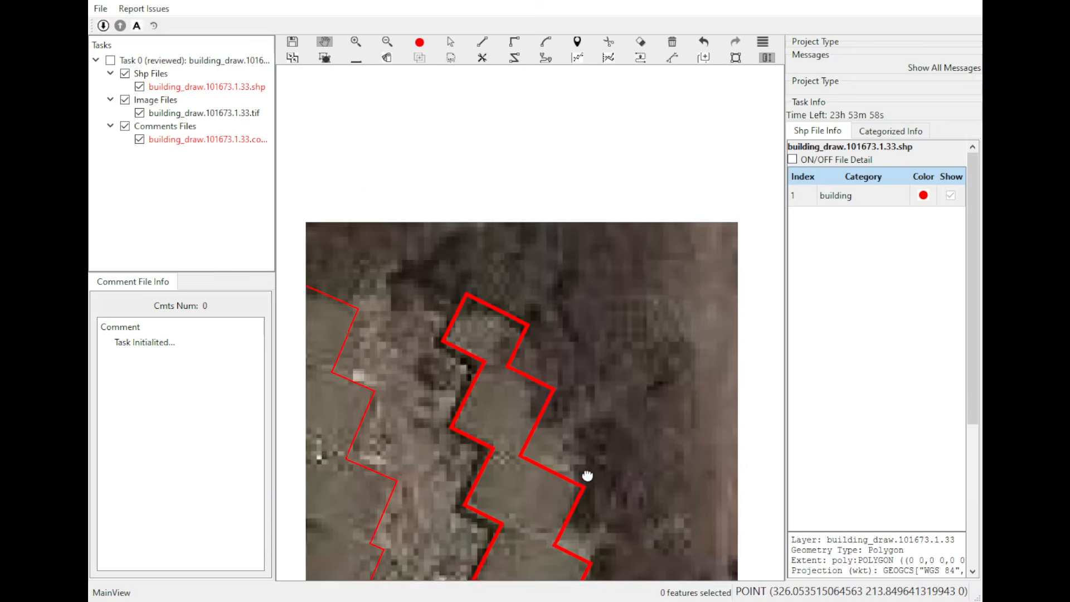
# Step: Cut the upper-right four-unit building apart into its separate units between its opposite inner corners
pyautogui.click(503, 527)
pyautogui.click(557, 547)
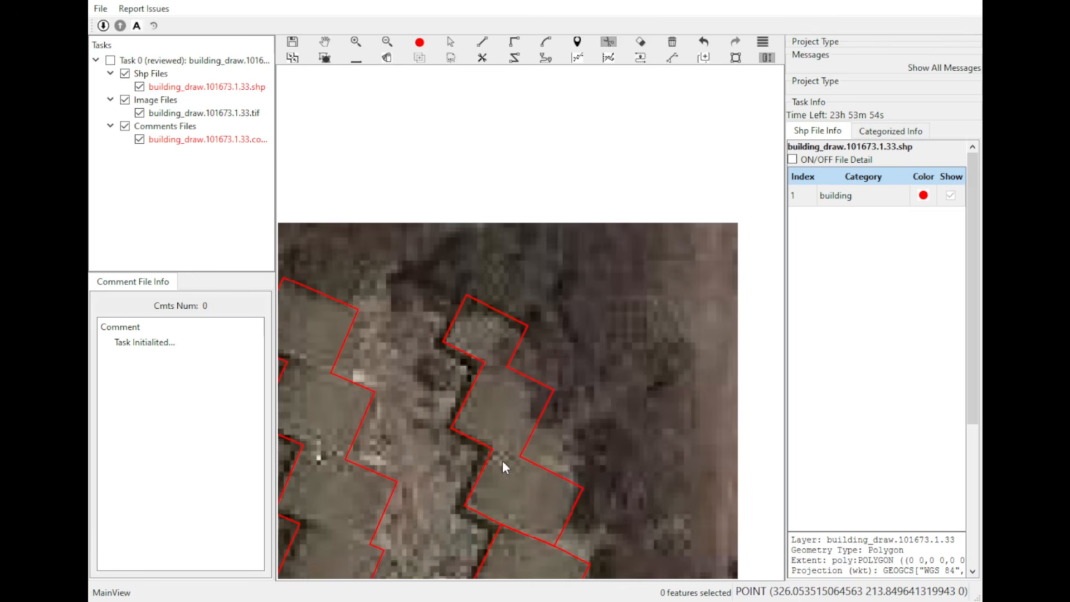
pyautogui.click(522, 458)
pyautogui.moveTo(520, 395); pyautogui.dragTo(538, 469)
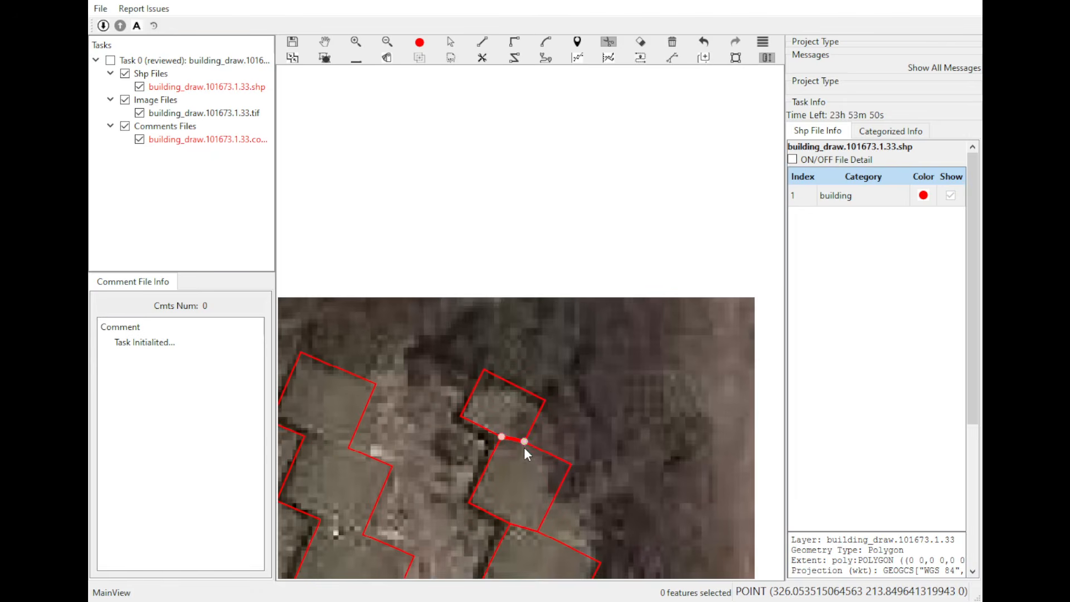
pyautogui.click(524, 447)
pyautogui.press('space')
# Step: Split the upper-middle four-unit building into four separate polygons by cutting between each pair of opposite inner corners
pyautogui.moveTo(506, 505); pyautogui.dragTo(676, 449)
pyautogui.moveTo(557, 381); pyautogui.dragTo(597, 487)
pyautogui.press('Escape')
pyautogui.press('c')
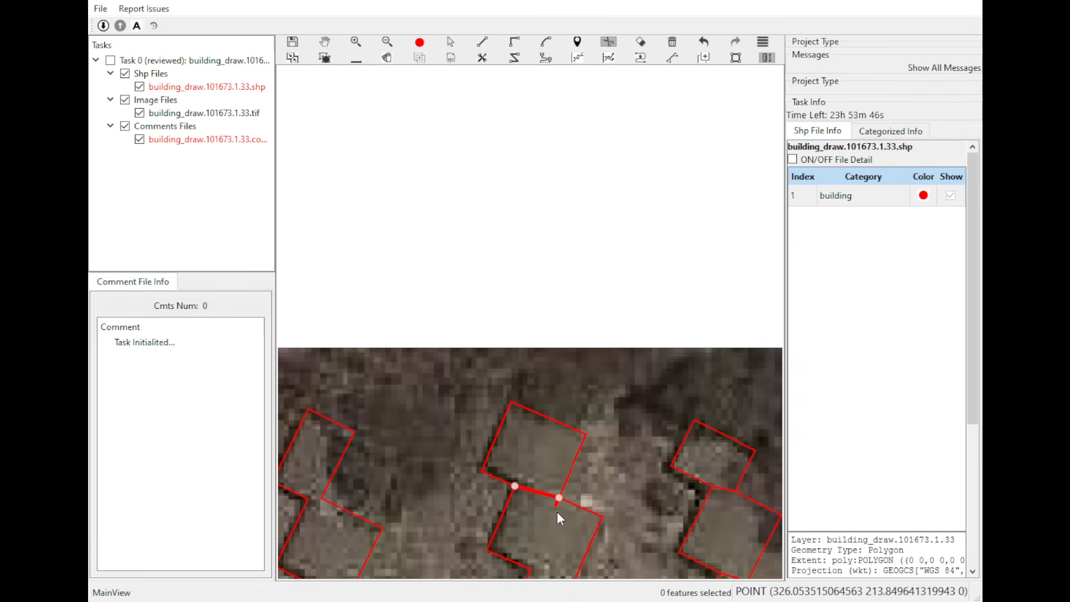
pyautogui.press('space')
pyautogui.moveTo(557, 511); pyautogui.dragTo(561, 353)
pyautogui.press('space')
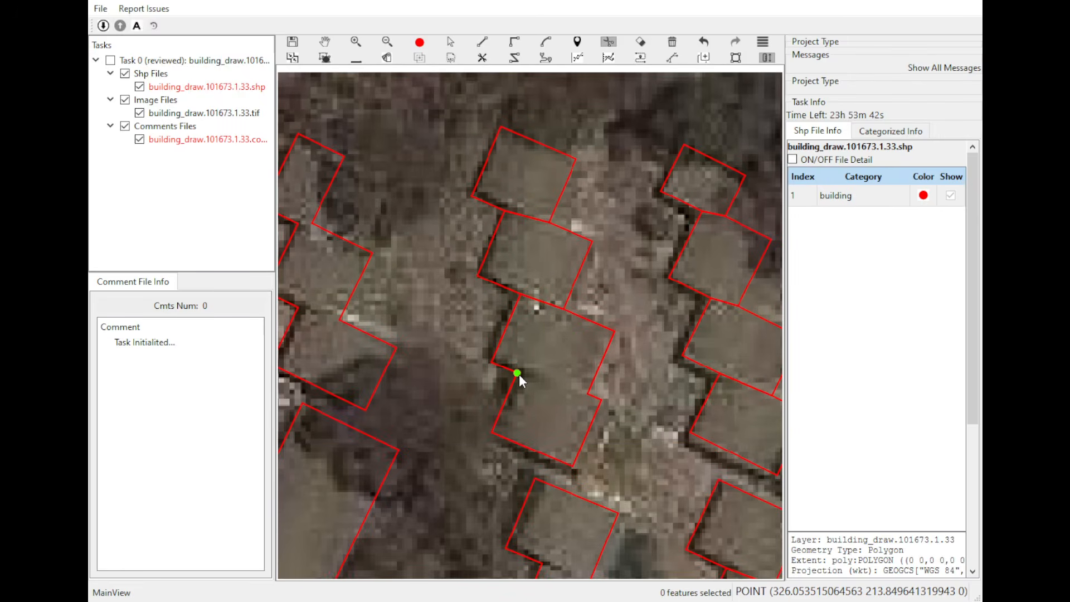
pyautogui.click(518, 373)
pyautogui.click(587, 394)
# Step: Cut the top unit off the lower-middle three-unit building between its upper pair of inner corners
pyautogui.press('space')
pyautogui.moveTo(554, 546); pyautogui.dragTo(537, 349)
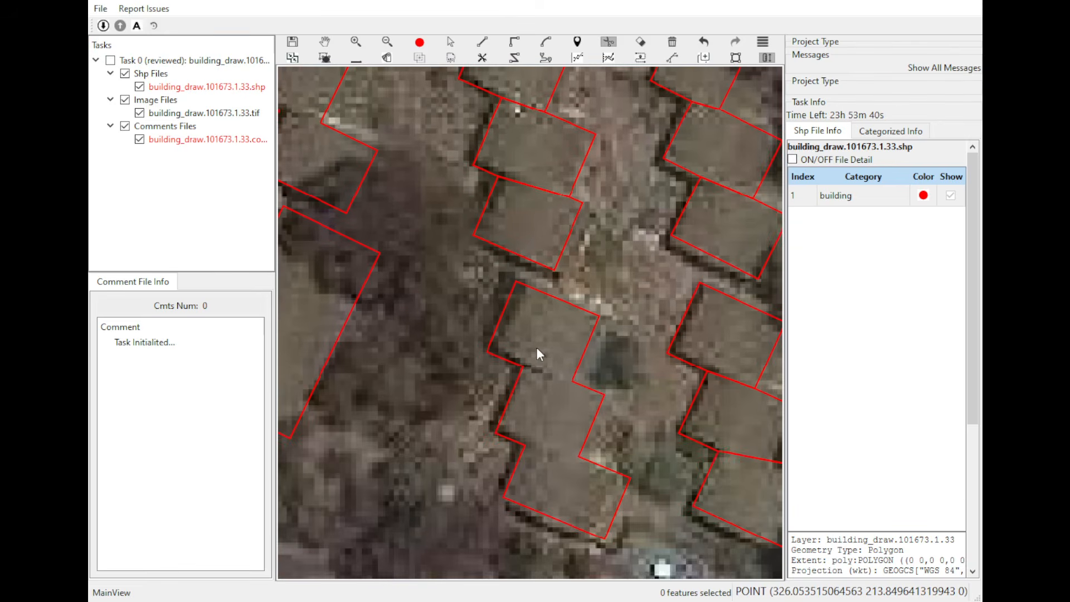
pyautogui.click(523, 367)
pyautogui.press('space')
pyautogui.moveTo(577, 395); pyautogui.dragTo(569, 350)
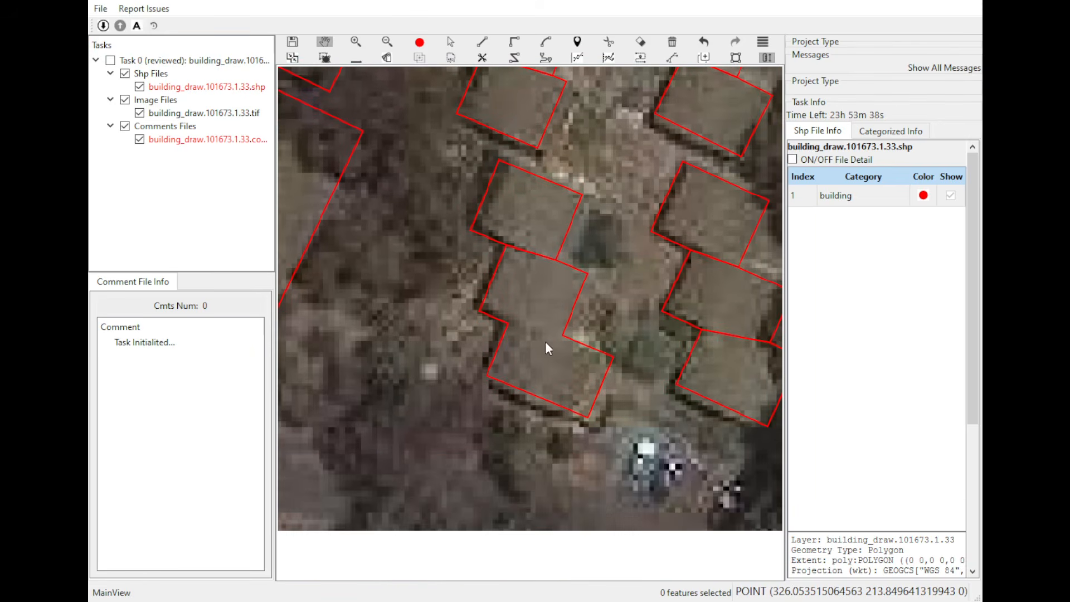
# Step: Try cutting the lowest unit off the lower-middle building near its inner corners, and undo that cut
pyautogui.click(507, 324)
pyautogui.click(567, 337)
pyautogui.press('space')
pyautogui.moveTo(543, 347); pyautogui.dragTo(567, 394)
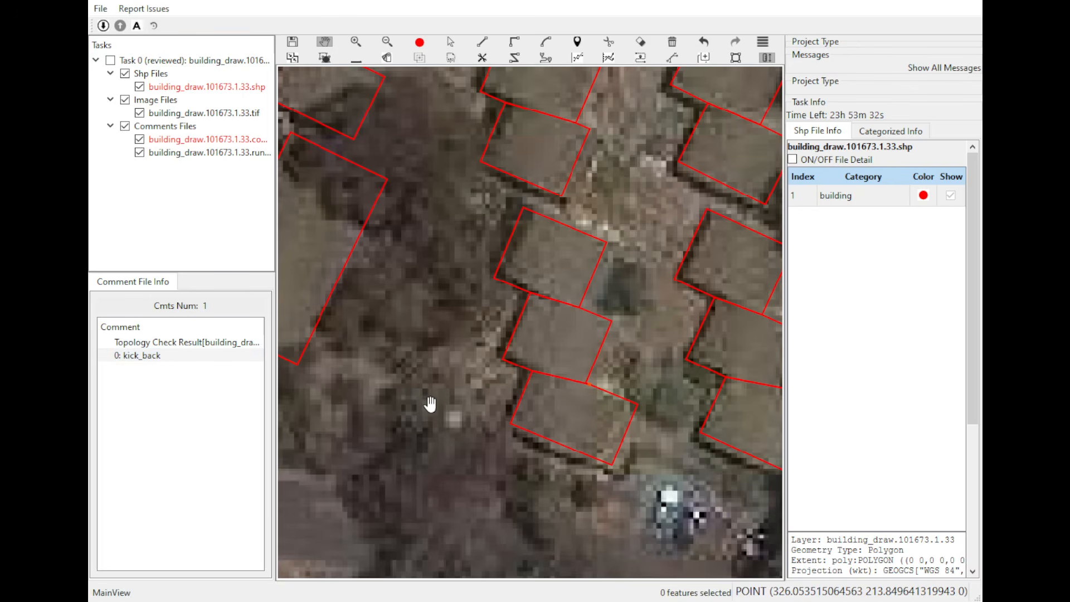
pyautogui.hotkey('ctrl', 'z')
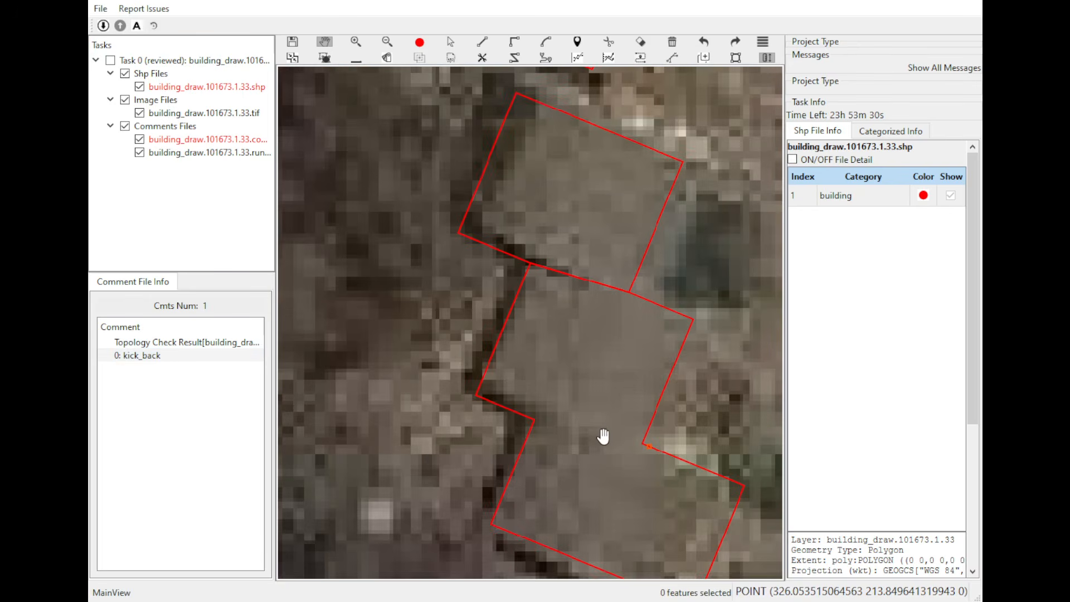
# Step: Cut the lowest unit off the lower-middle building exactly between its two remaining inner corner vertices
pyautogui.scroll(2, 594, 401)
pyautogui.press('space')
pyautogui.click(534, 419)
pyautogui.click(642, 444)
pyautogui.press('space')
pyautogui.scroll(-4, 621, 478)
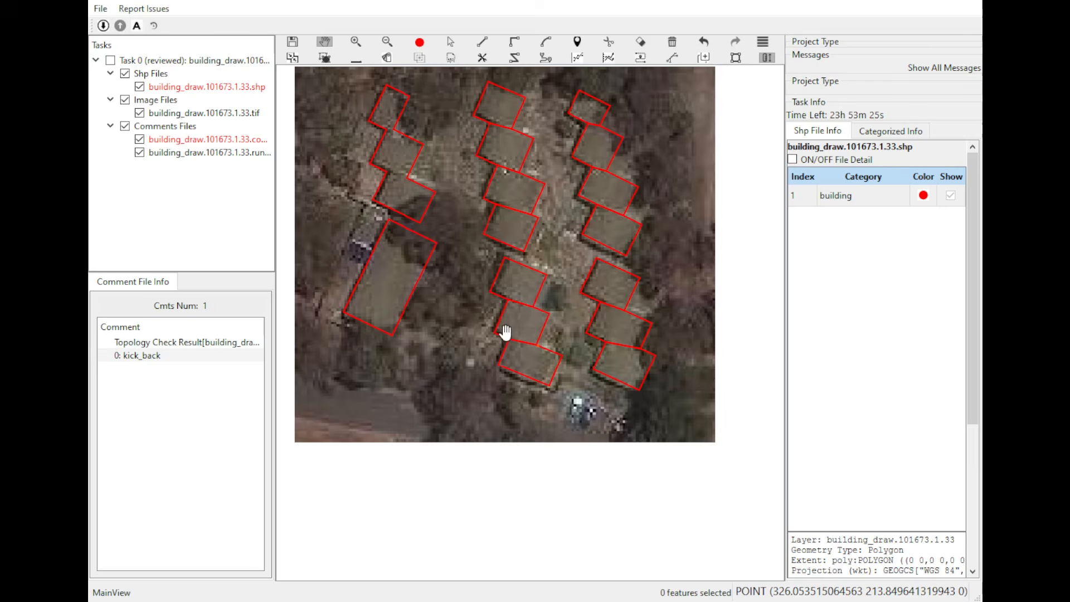
# Step: Cut the top unit off the upper-left three-unit building between its upper pair of inner corners
pyautogui.moveTo(451, 273); pyautogui.dragTo(693, 417)
pyautogui.moveTo(644, 296); pyautogui.dragTo(624, 330)
pyautogui.scroll(1, 624, 448)
pyautogui.scroll(1, 630, 332)
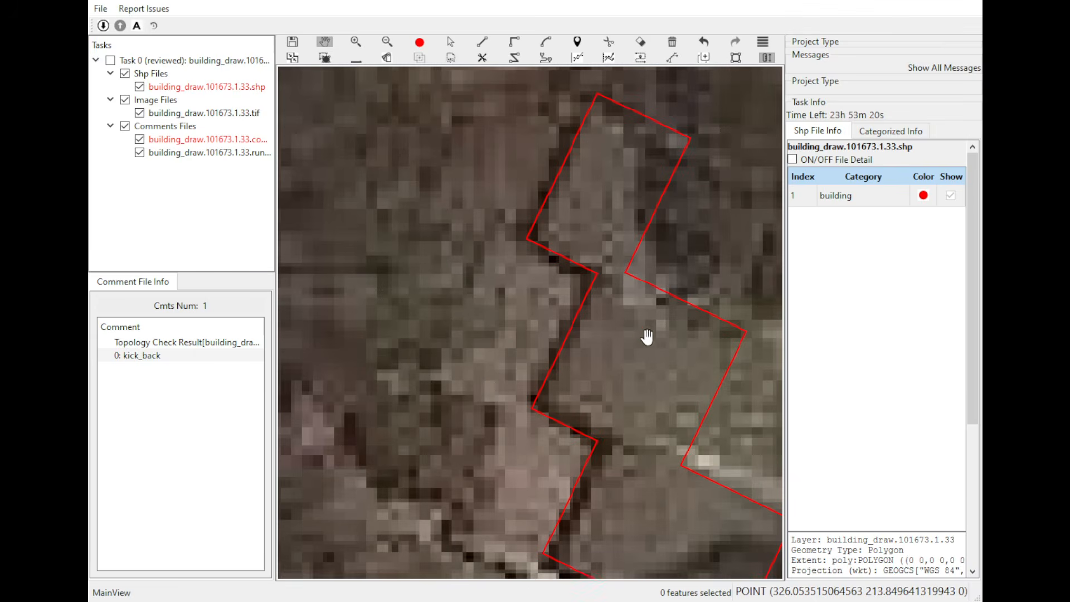
pyautogui.moveTo(686, 282); pyautogui.dragTo(630, 386)
pyautogui.press('s')
pyautogui.click(632, 383)
pyautogui.press('c')
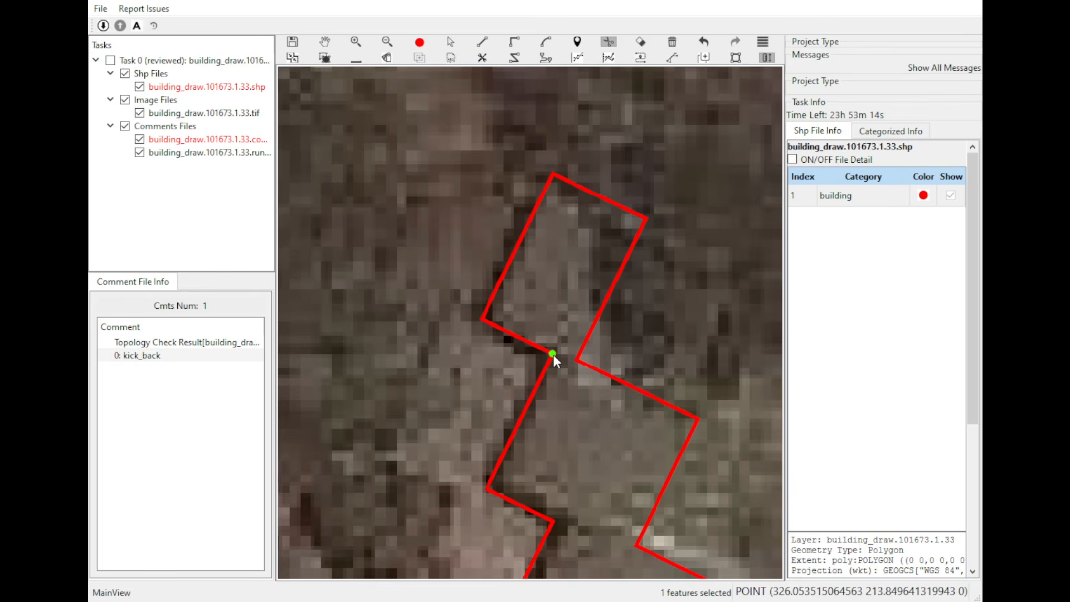
pyautogui.click(577, 362)
pyautogui.press('h')
# Step: Cut the two remaining units of the upper-left building apart between their opposite inner corners
pyautogui.moveTo(618, 413); pyautogui.dragTo(616, 333)
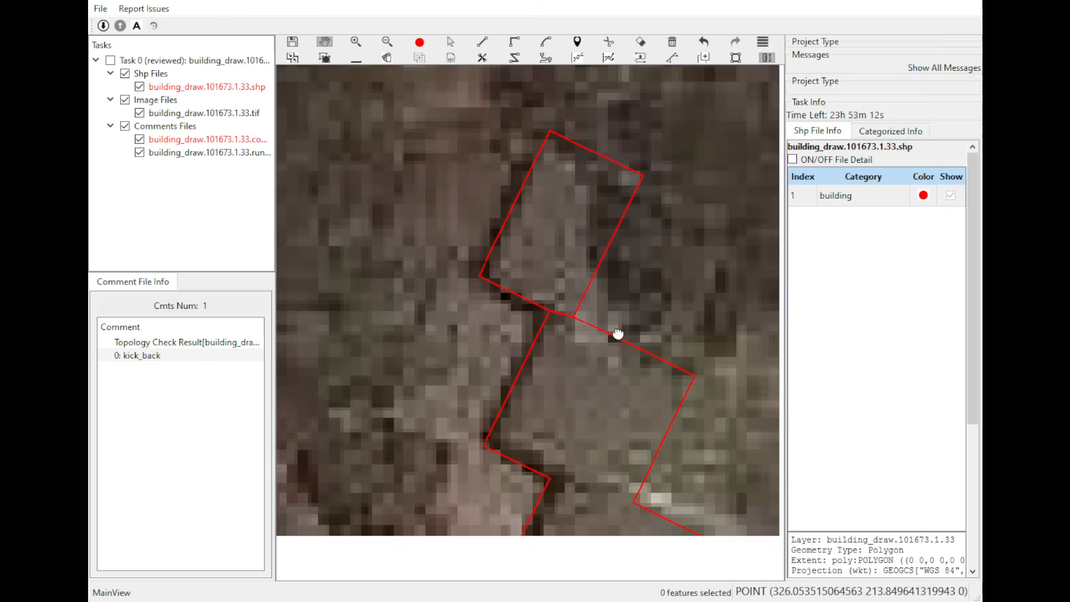
pyautogui.moveTo(648, 427); pyautogui.dragTo(623, 250)
pyautogui.press('s')
pyautogui.press('c')
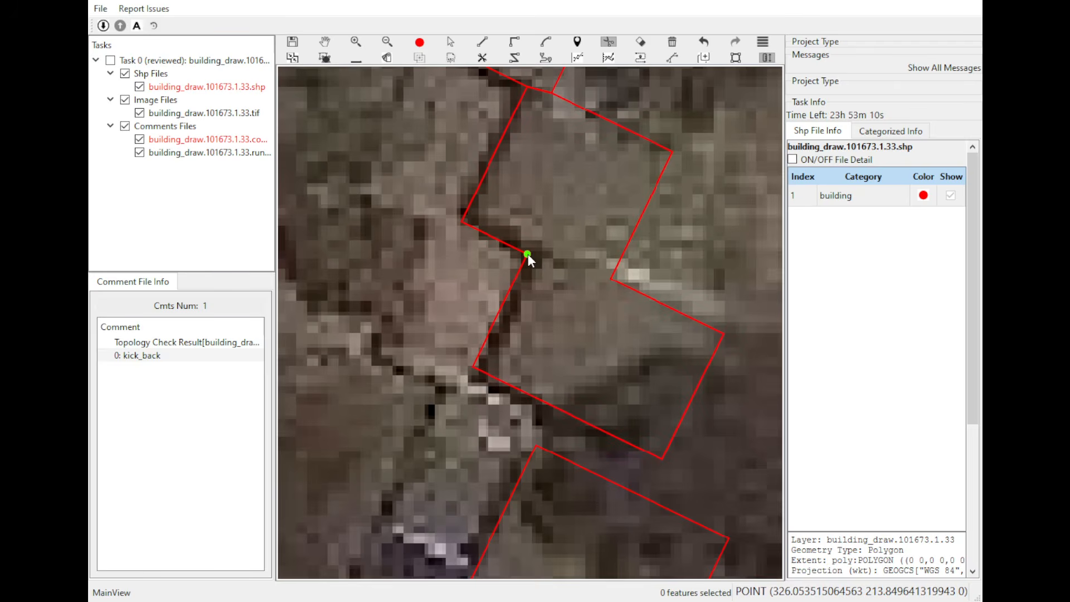
pyautogui.click(613, 282)
pyautogui.press('h')
# Step: Upload the task with the finished building polygons
pyautogui.moveTo(641, 502); pyautogui.dragTo(614, 323)
pyautogui.scroll(-10, 613, 321)
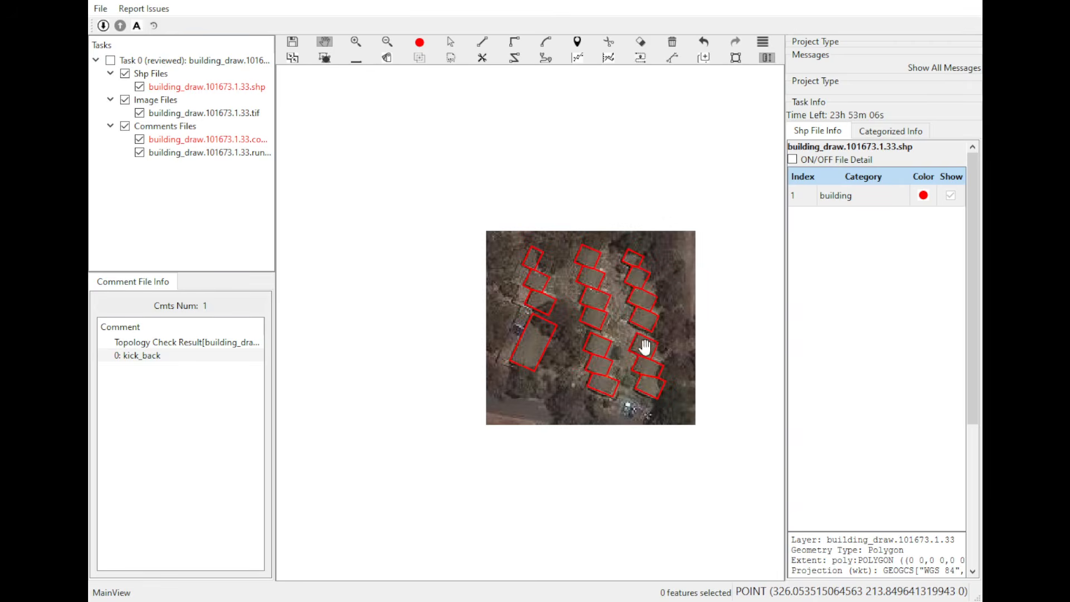
pyautogui.moveTo(599, 370); pyautogui.dragTo(485, 389)
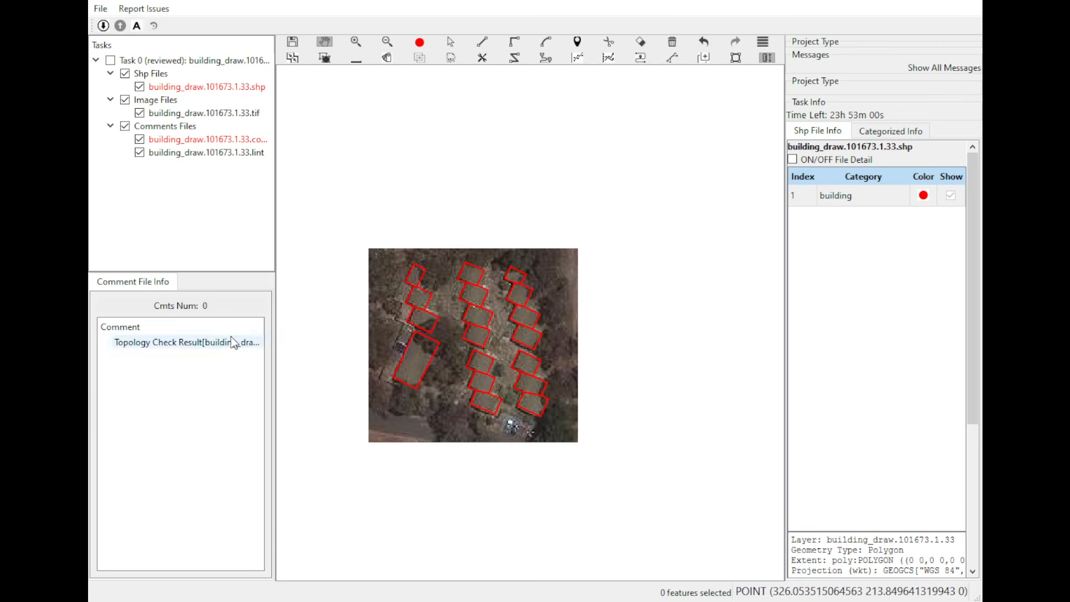
pyautogui.click(119, 27)
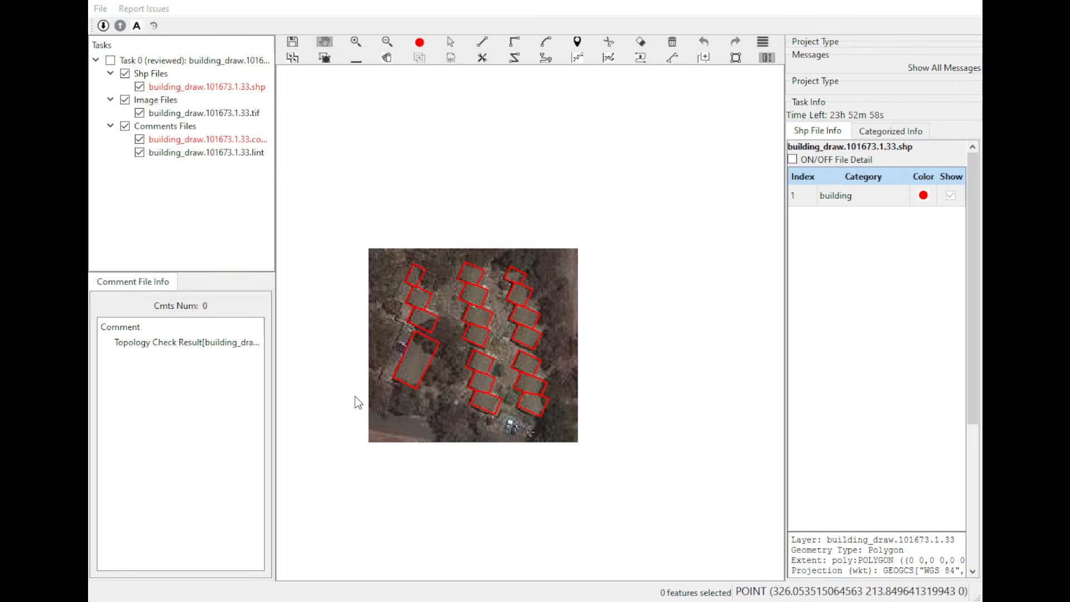